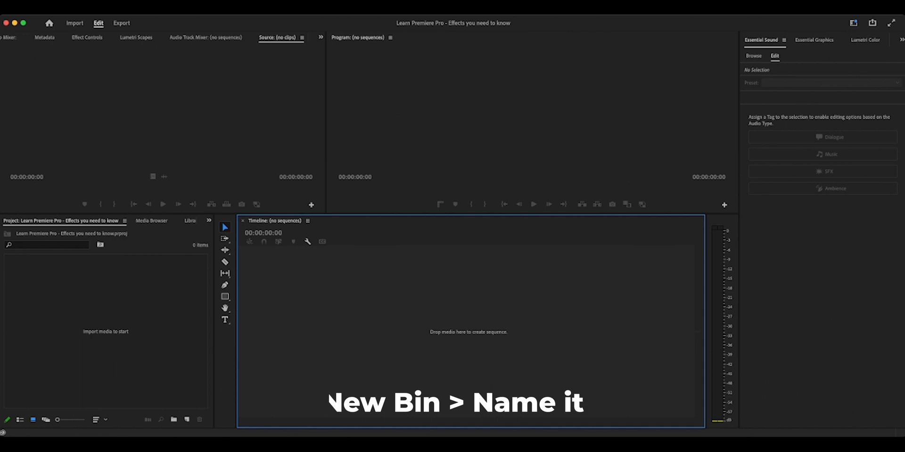
# Step: Create a bin named Footage in the project and open it for importing media
pyautogui.click(105, 331)
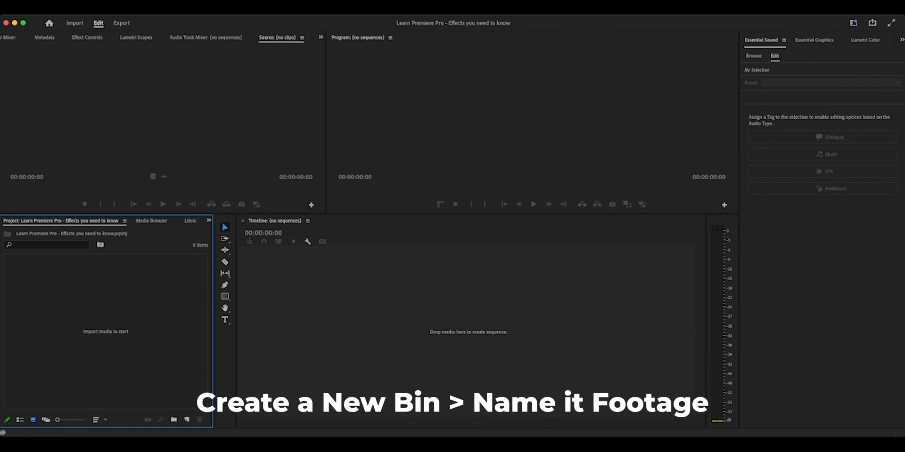
pyautogui.click(174, 419)
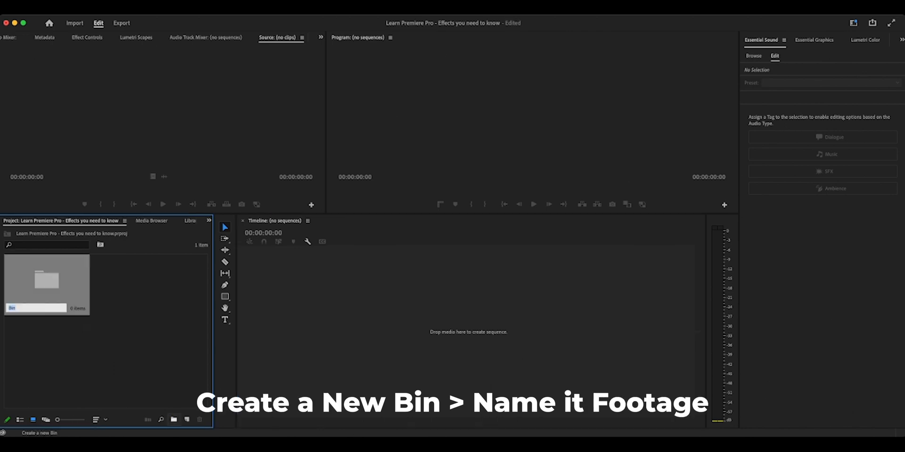
pyautogui.write('Foot')
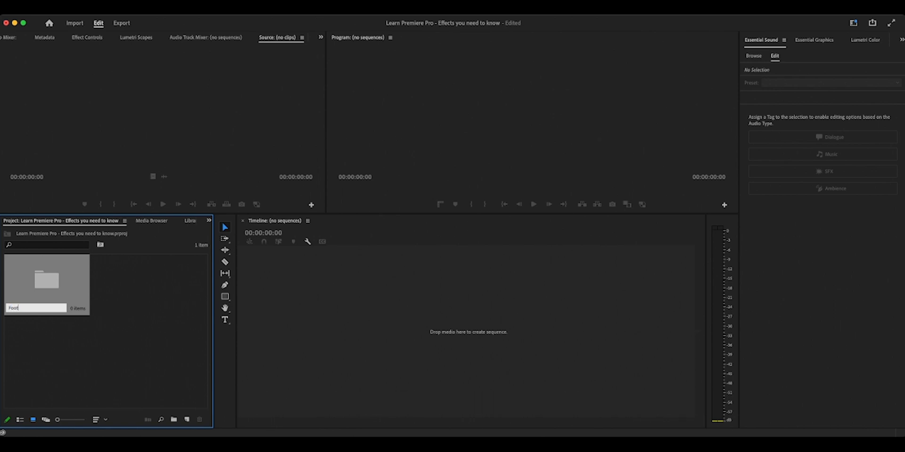
pyautogui.write('age')
pyautogui.press('Return')
pyautogui.doubleClick(47, 280)
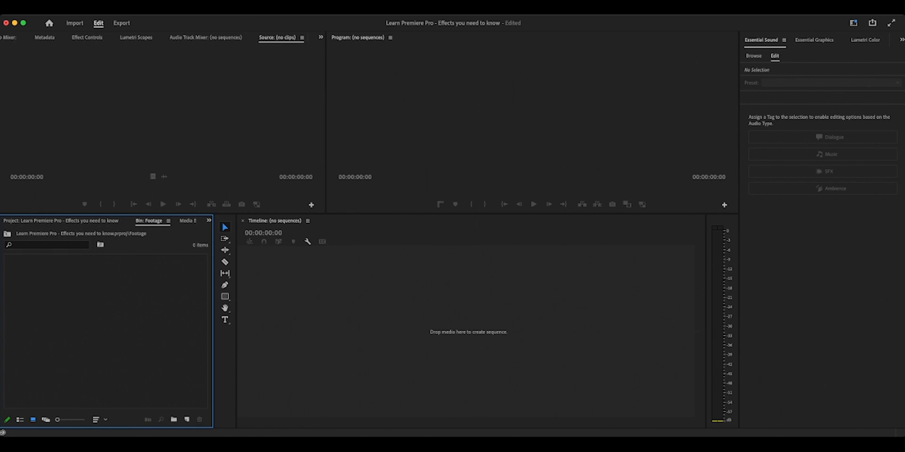
pyautogui.press('super+i')
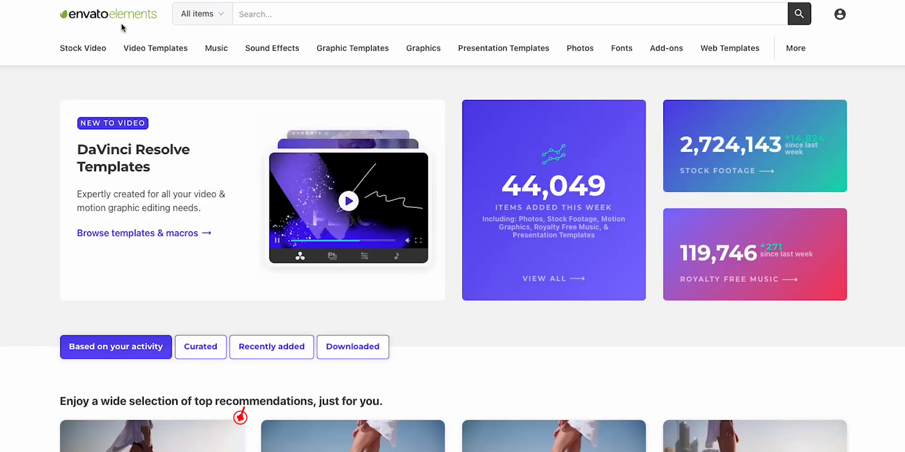
# Step: Switch to Envato Elements and browse its categories, including stock video, music, video templates, sound effects, graphics, photos and web templates
pyautogui.click(96, 48)
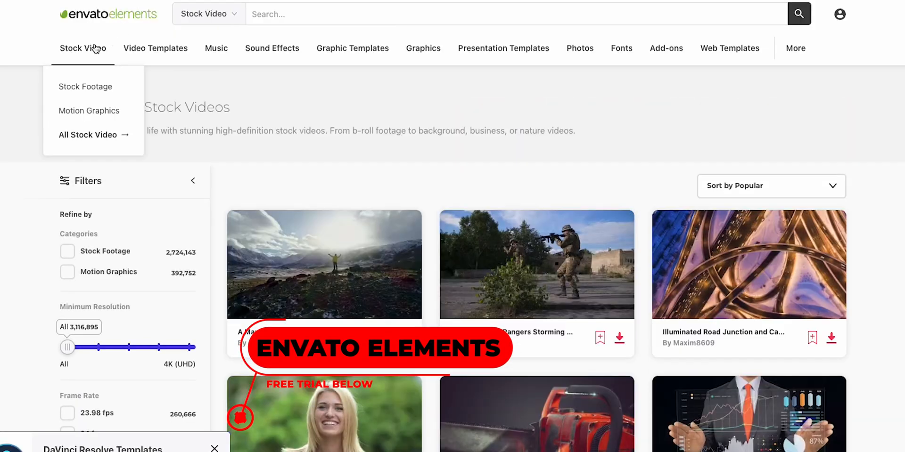
pyautogui.click(216, 54)
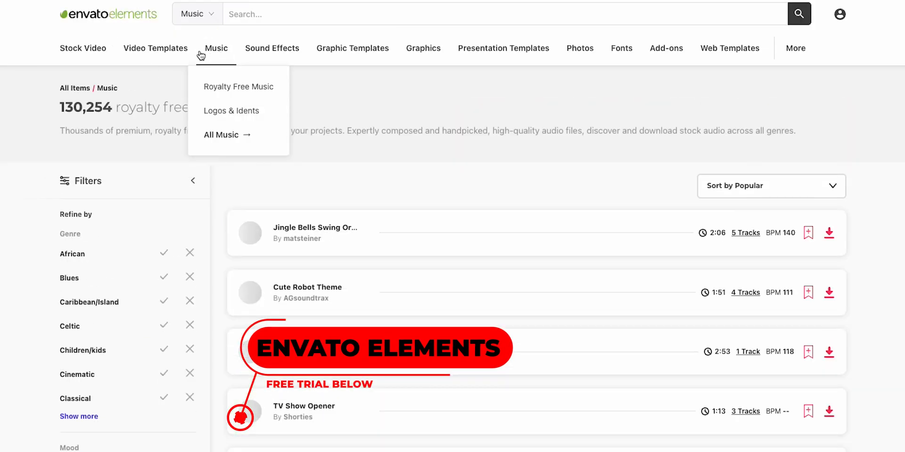
pyautogui.click(175, 53)
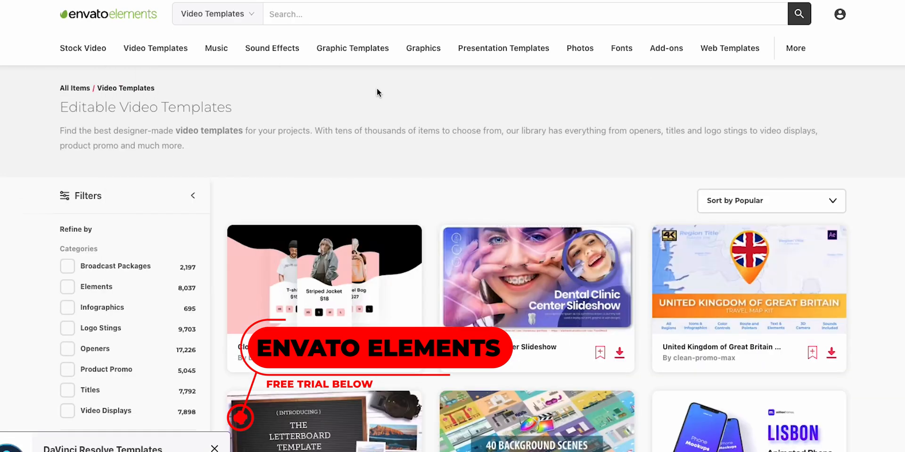
pyautogui.click(271, 51)
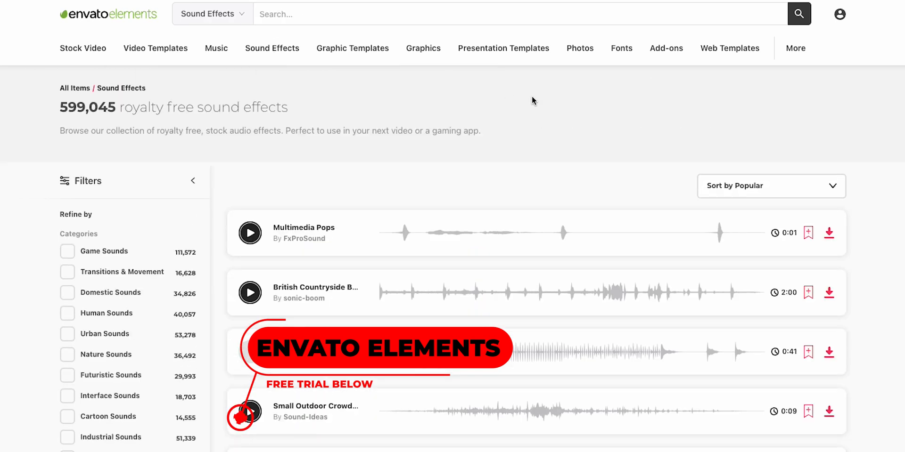
pyautogui.click(373, 59)
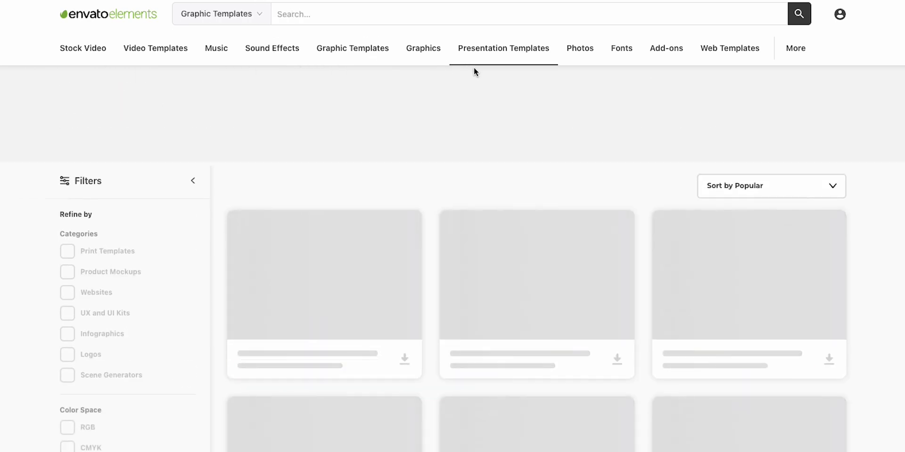
pyautogui.click(426, 50)
pyautogui.click(538, 55)
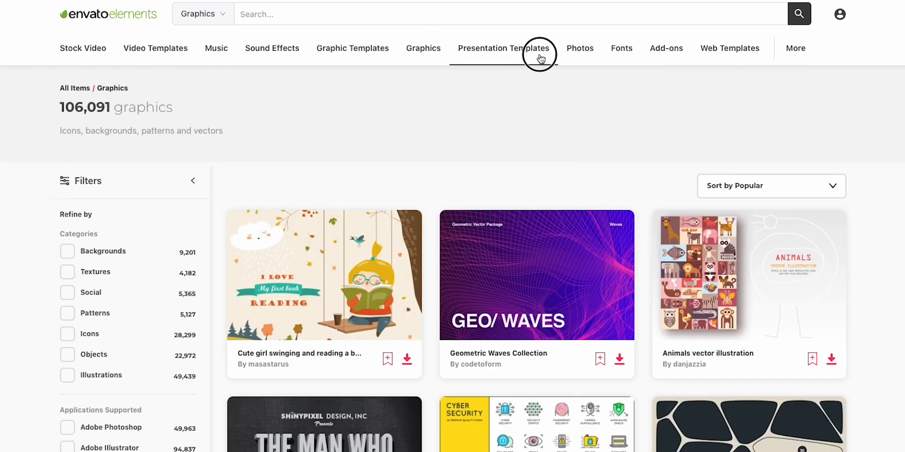
pyautogui.click(588, 55)
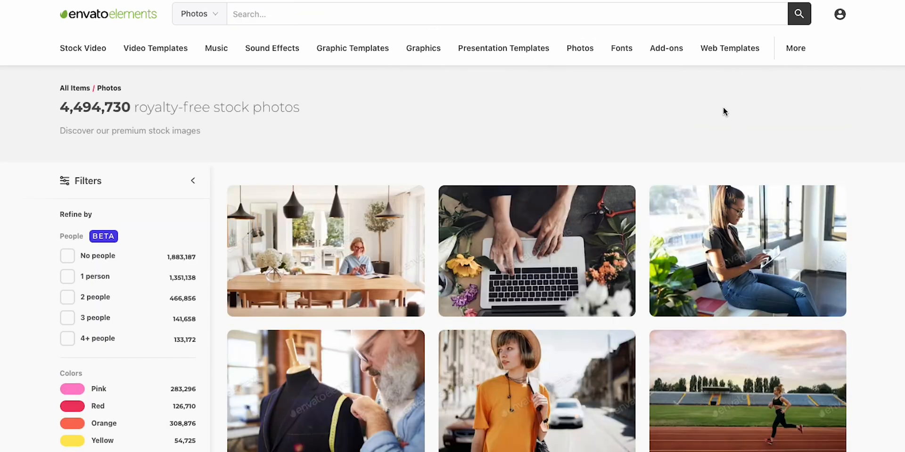
pyautogui.click(631, 54)
pyautogui.click(719, 53)
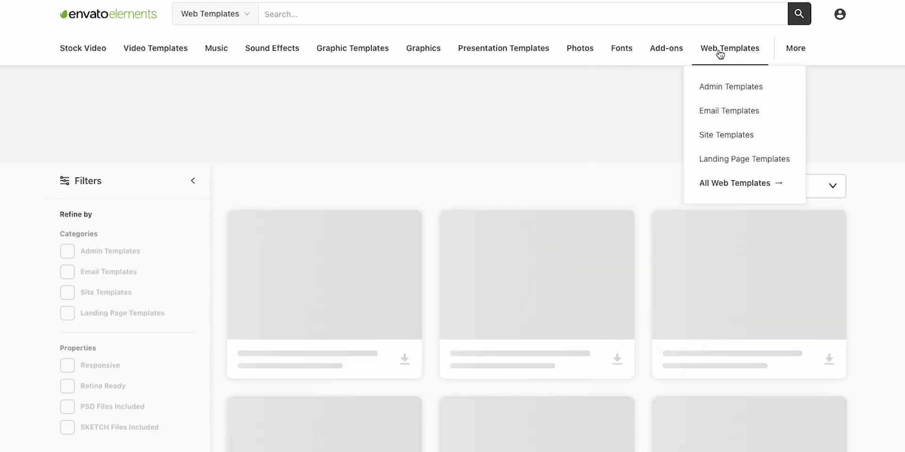
pyautogui.click(100, 50)
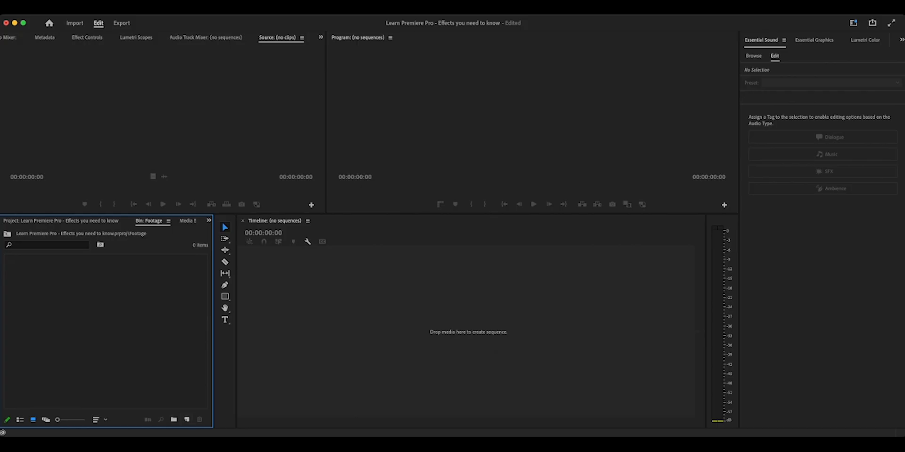
# Step: Switch back to Premiere Pro, import the three beach clips into the Footage bin and return to the project's root level
pyautogui.press('super+i')
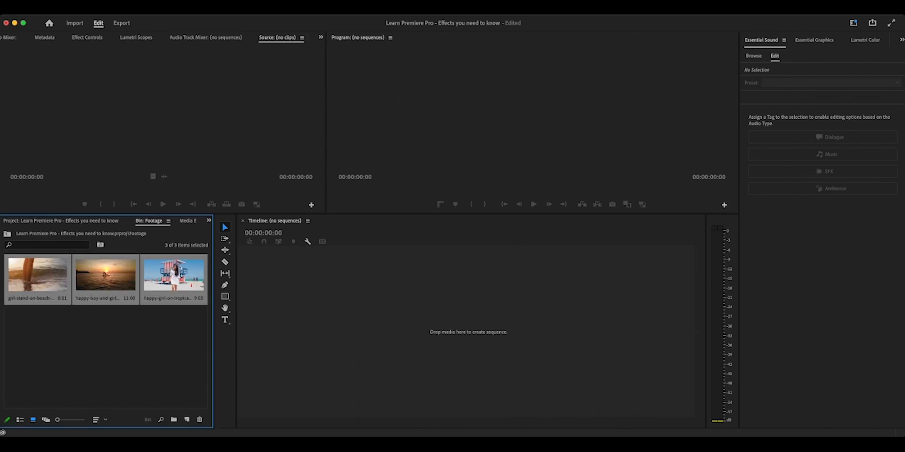
pyautogui.press('super+shift+a')
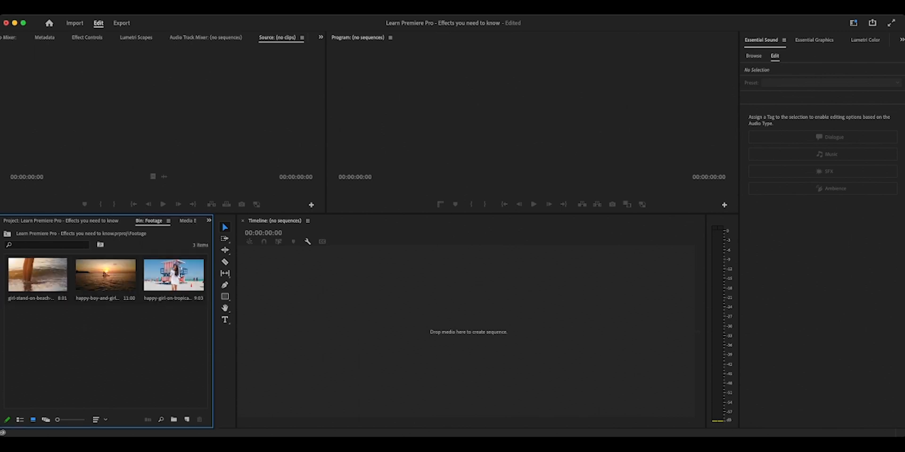
pyautogui.click(7, 234)
pyautogui.click(113, 356)
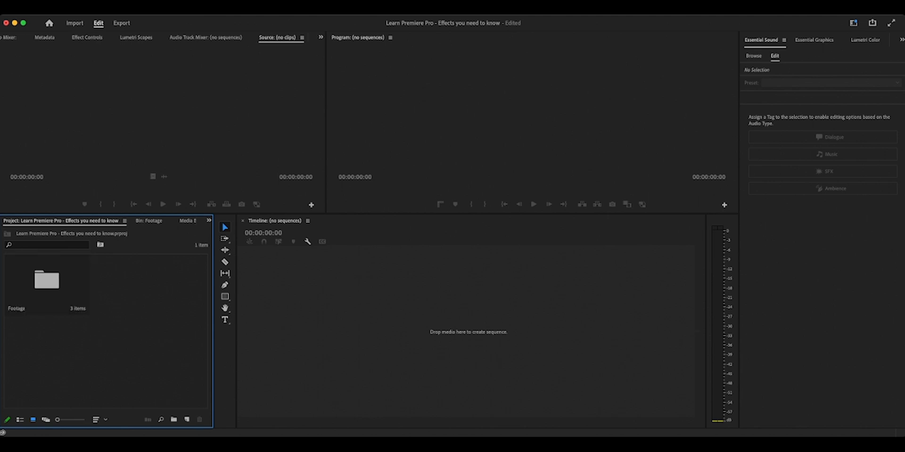
# Step: Create a sequence named Effects Tutorial with the 4K 2 to 1 Landscape preset, reviewing its settings, tracks and VR options
pyautogui.click(187, 419)
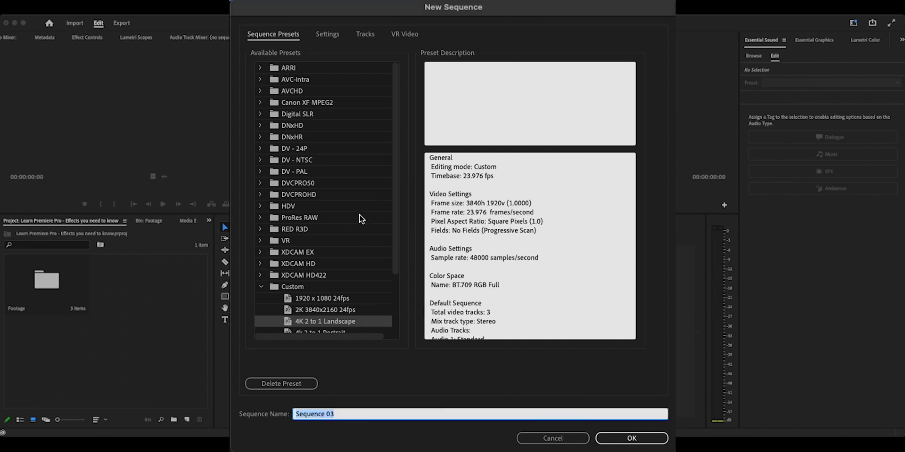
pyautogui.click(329, 36)
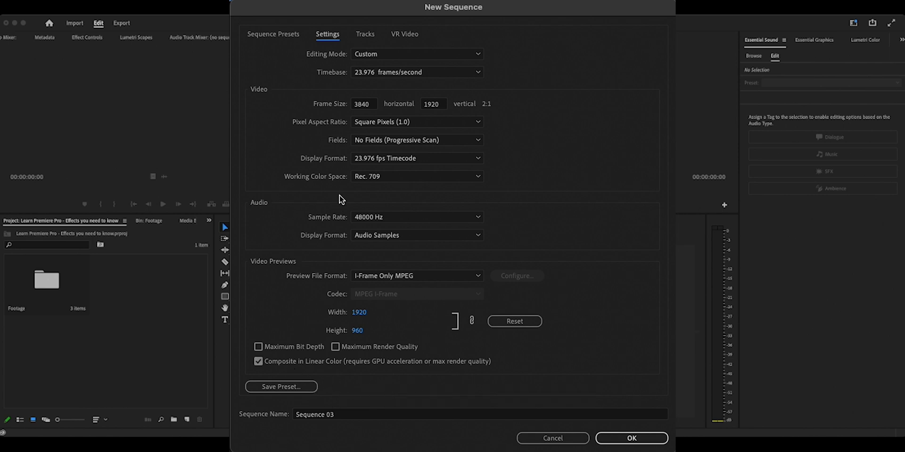
pyautogui.click(369, 36)
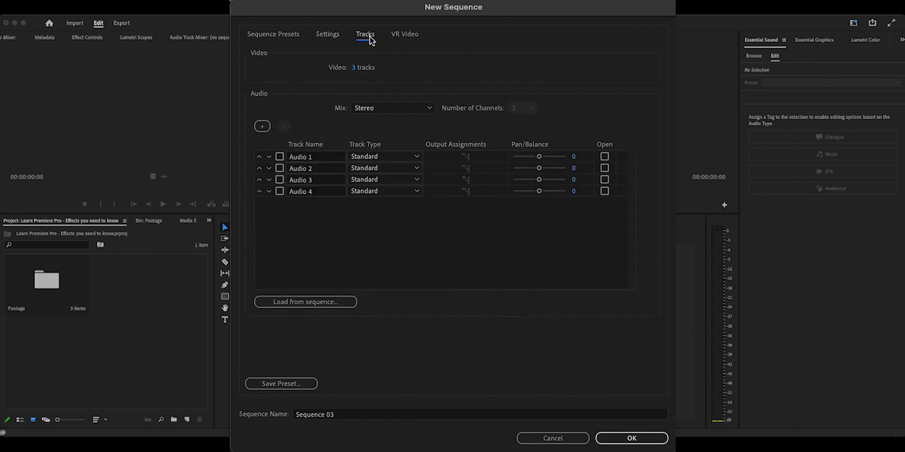
pyautogui.click(401, 37)
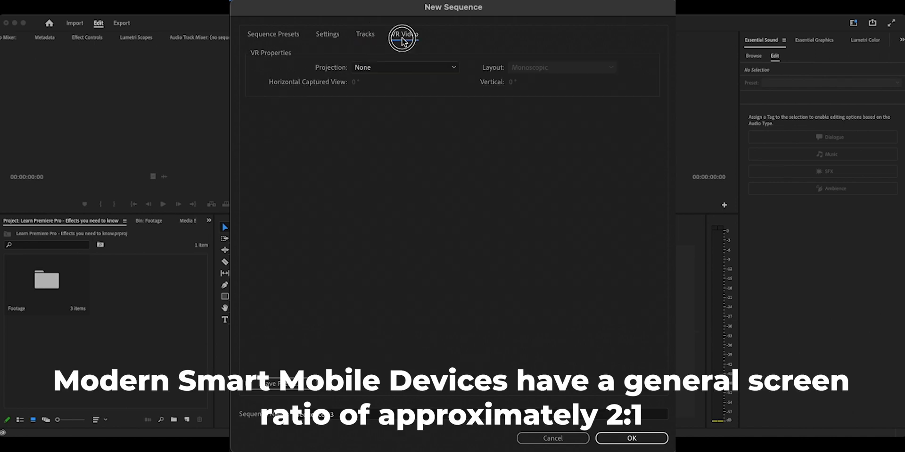
pyautogui.click(287, 37)
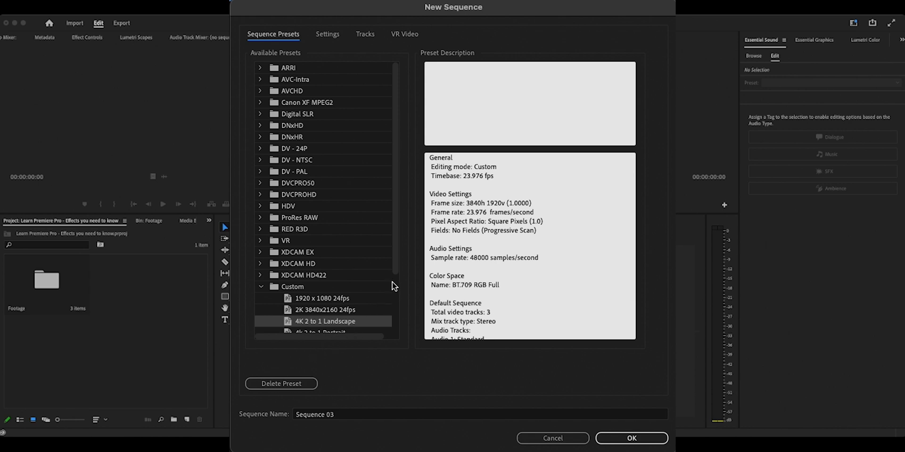
pyautogui.moveTo(395, 272); pyautogui.dragTo(395, 315)
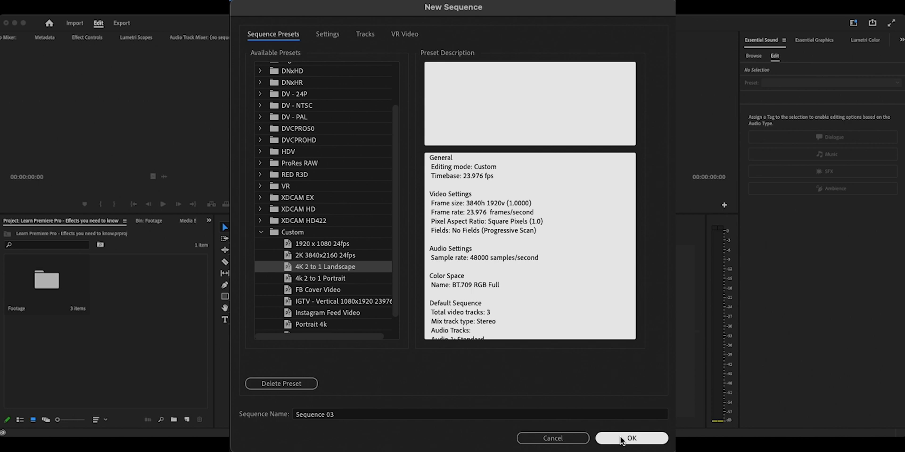
pyautogui.click(586, 439)
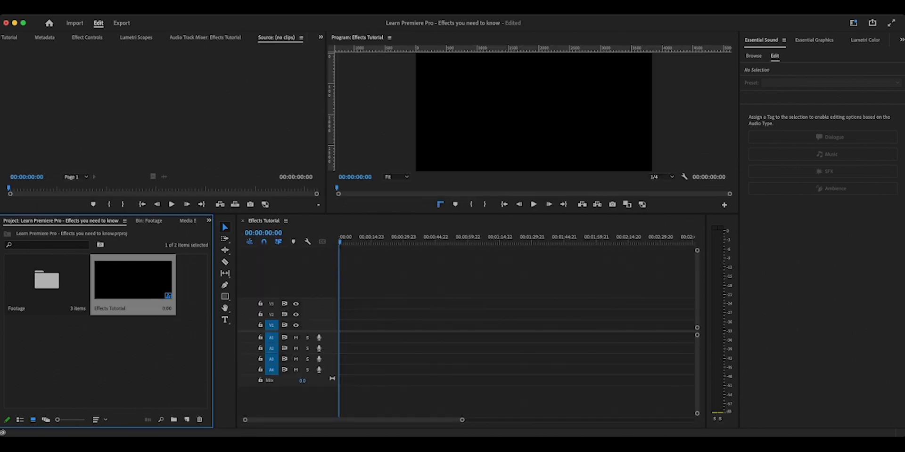
# Step: Place the girl-stand-on-beach clip from the Footage bin on track V1 at the start of the sequence
pyautogui.click(120, 361)
pyautogui.click(133, 281)
pyautogui.doubleClick(47, 280)
pyautogui.click(49, 283)
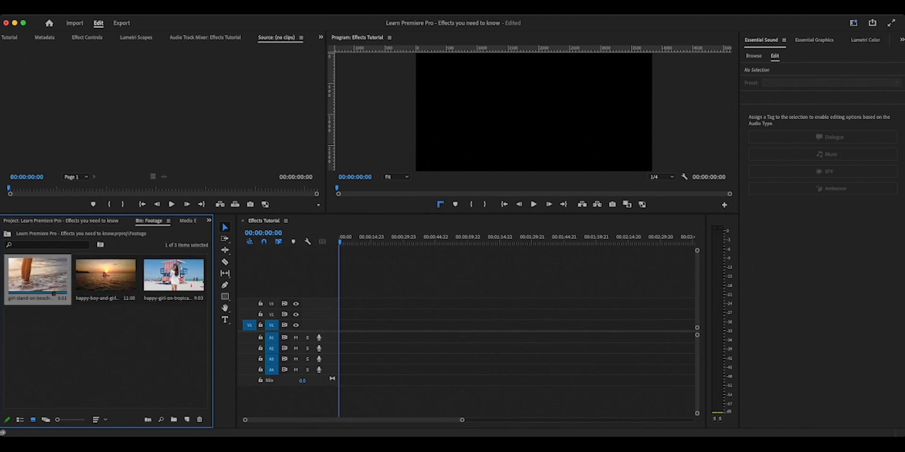
pyautogui.moveTo(54, 278); pyautogui.dragTo(347, 325)
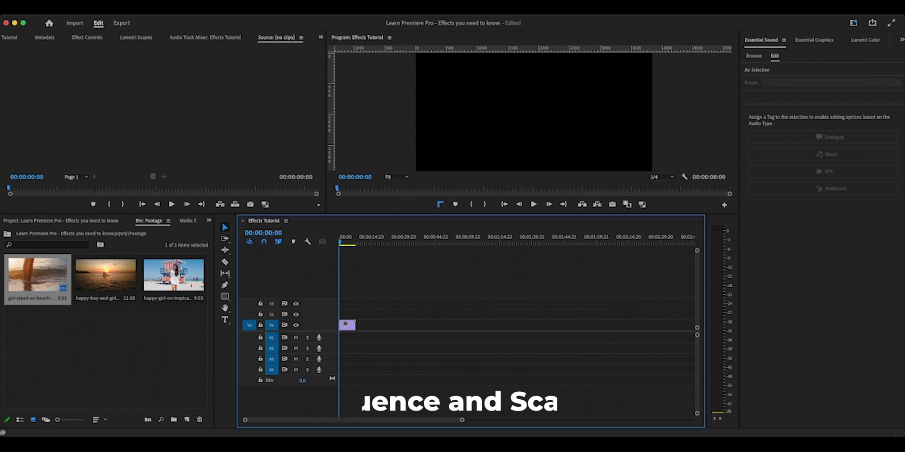
# Step: With the playhead at 00:00:06:00, set the girl-stand-on-beach clip's scale to 117 and its vertical position to 1097
pyautogui.click(352, 241)
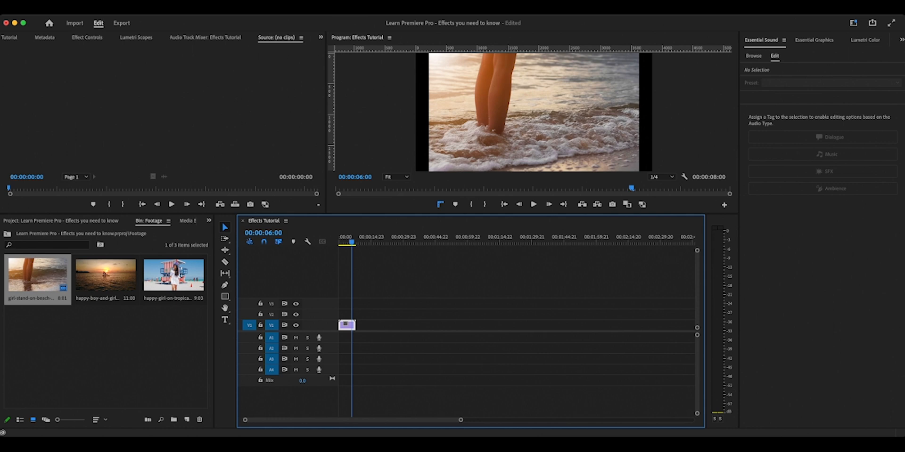
pyautogui.click(87, 37)
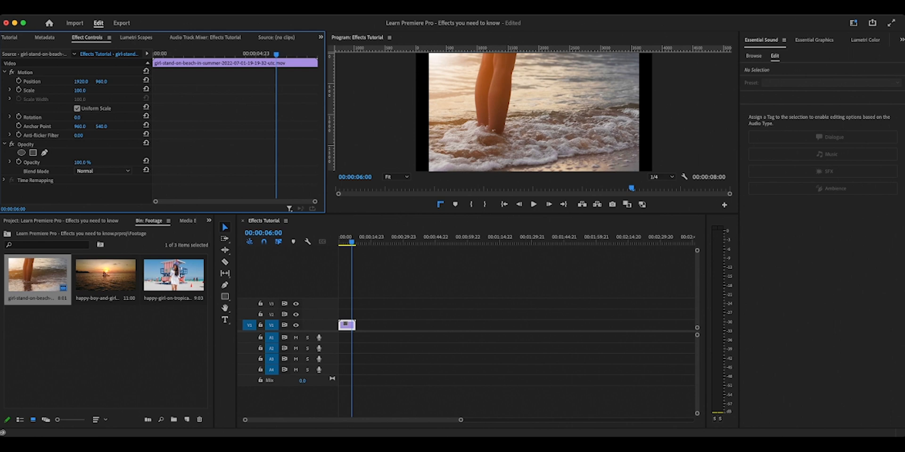
pyautogui.moveTo(79, 91); pyautogui.dragTo(88, 91)
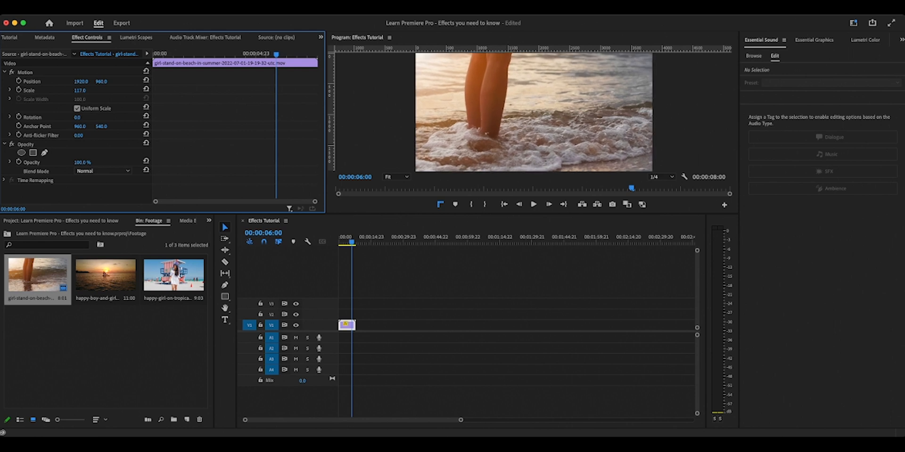
pyautogui.moveTo(101, 82); pyautogui.dragTo(166, 82)
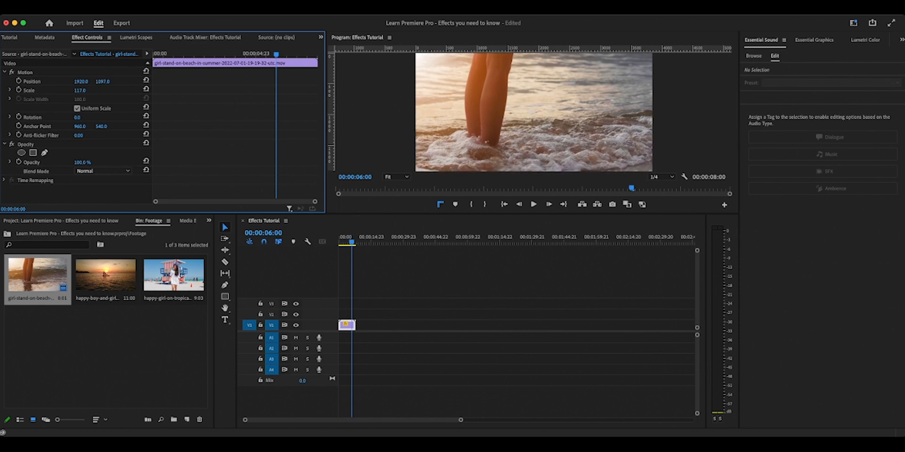
# Step: Stack the happy-boy-and-girl clip on V2 and the happy-girl-on-tropical-beach clip on V3, both at the sequence start
pyautogui.click(107, 345)
pyautogui.click(106, 276)
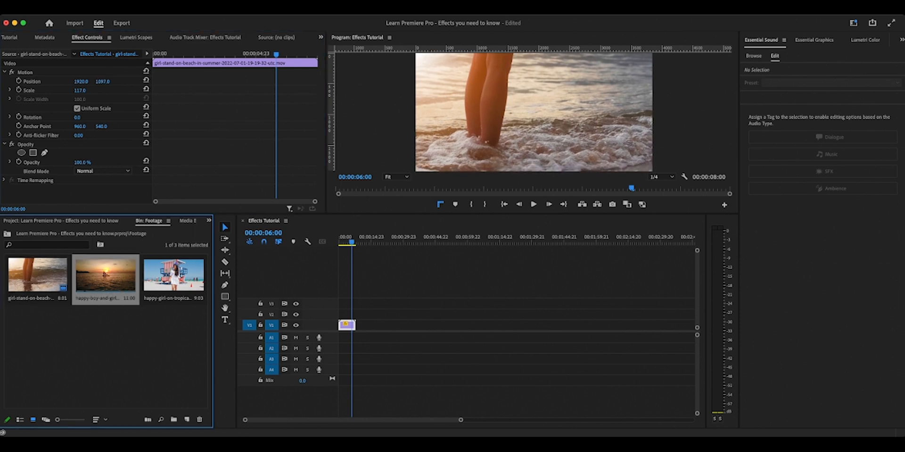
pyautogui.moveTo(106, 276); pyautogui.dragTo(350, 313)
pyautogui.click(358, 315)
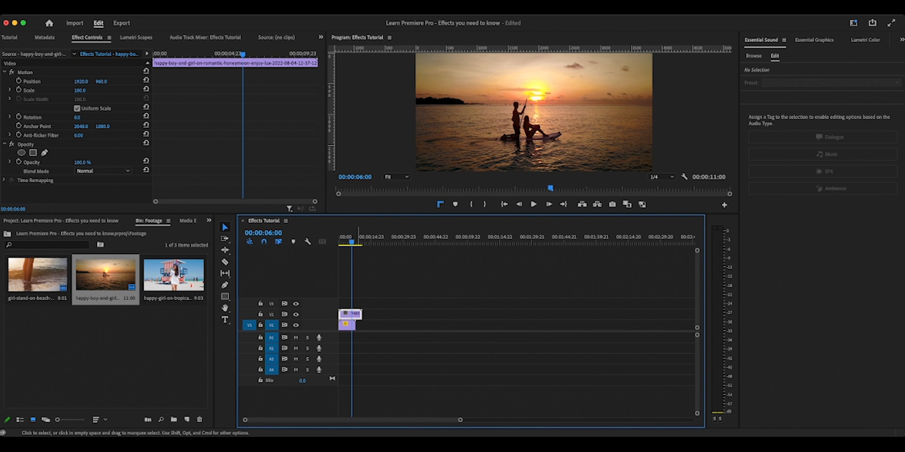
pyautogui.moveTo(174, 275); pyautogui.dragTo(348, 304)
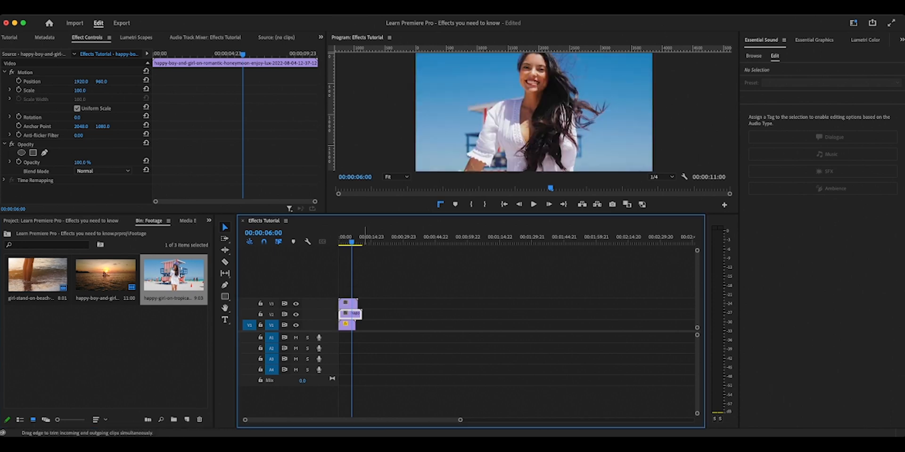
# Step: Set the happy-girl-on-tropical-beach clip's scale to 107 and its vertical position to 984 so it fills the frame
pyautogui.click(354, 304)
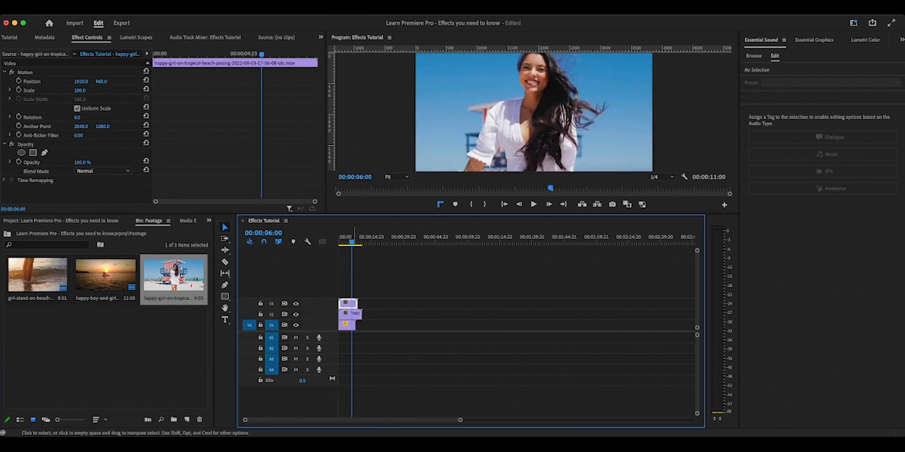
pyautogui.click(442, 325)
pyautogui.rightClick(359, 315)
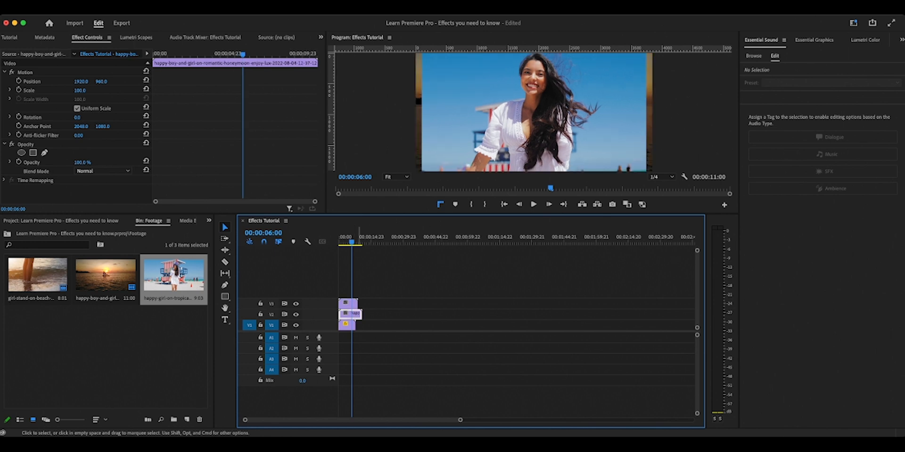
pyautogui.click(359, 282)
pyautogui.click(353, 304)
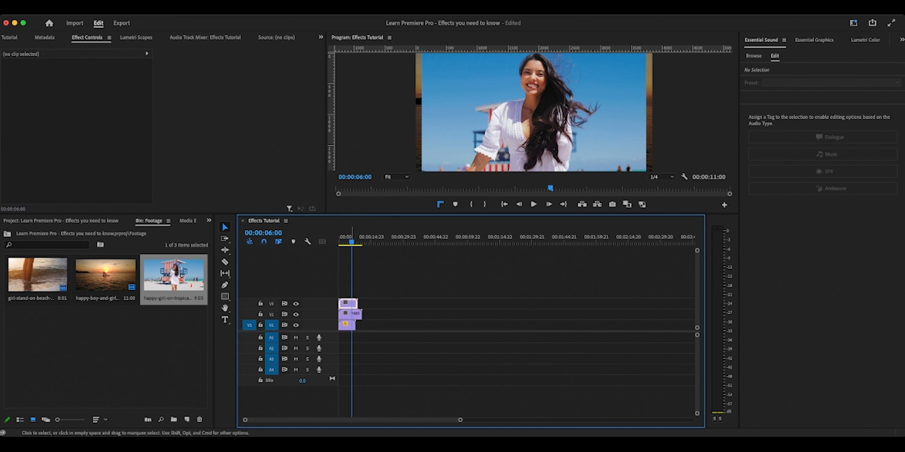
pyautogui.hotkey('shift', '5')
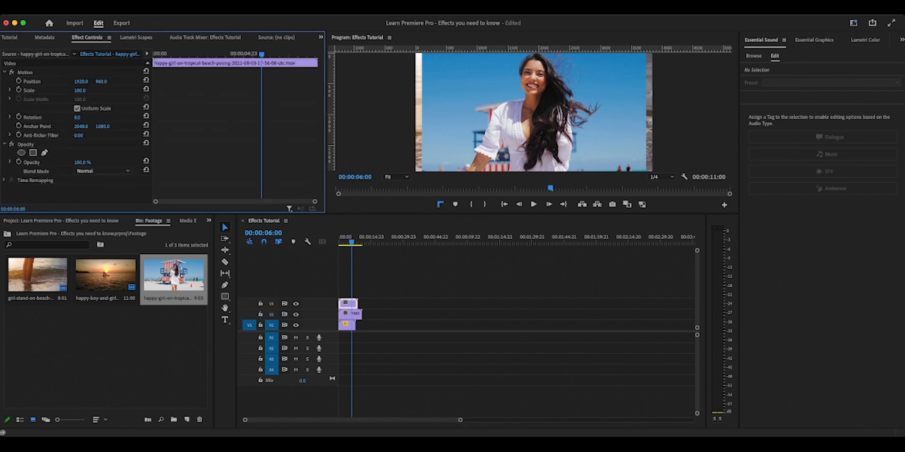
pyautogui.moveTo(80, 91); pyautogui.dragTo(98, 81)
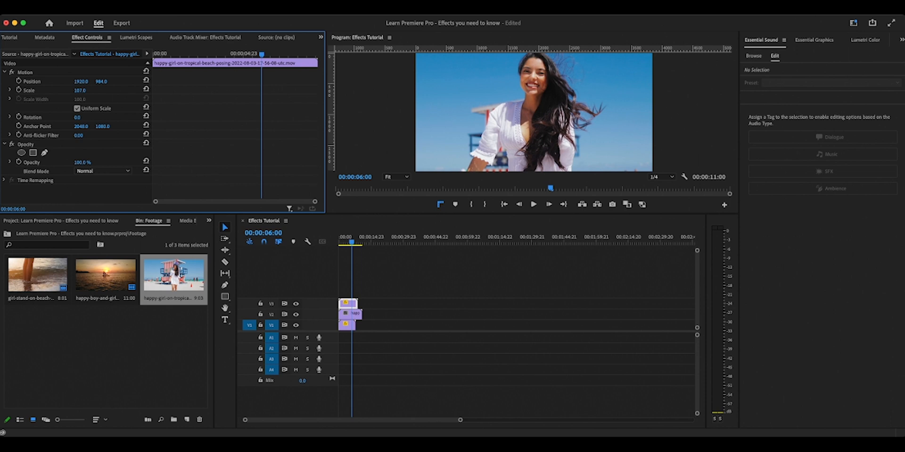
# Step: Hide track V3 and set the happy-boy-and-girl clip's scale to 170 and its vertical position to 986
pyautogui.click(296, 304)
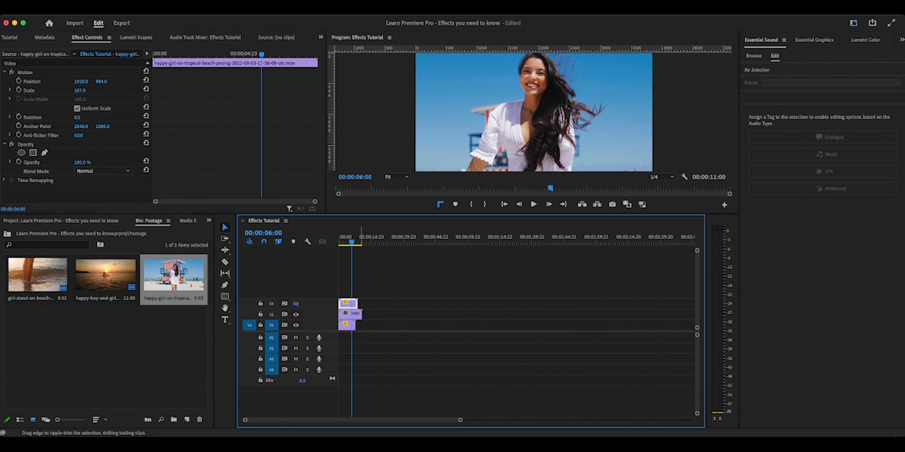
pyautogui.click(357, 315)
pyautogui.click(80, 91)
pyautogui.moveTo(83, 90)
pyautogui.mouseDown()
pyautogui.moveTo(112, 90)
pyautogui.moveTo(94, 81)
pyautogui.mouseUp()
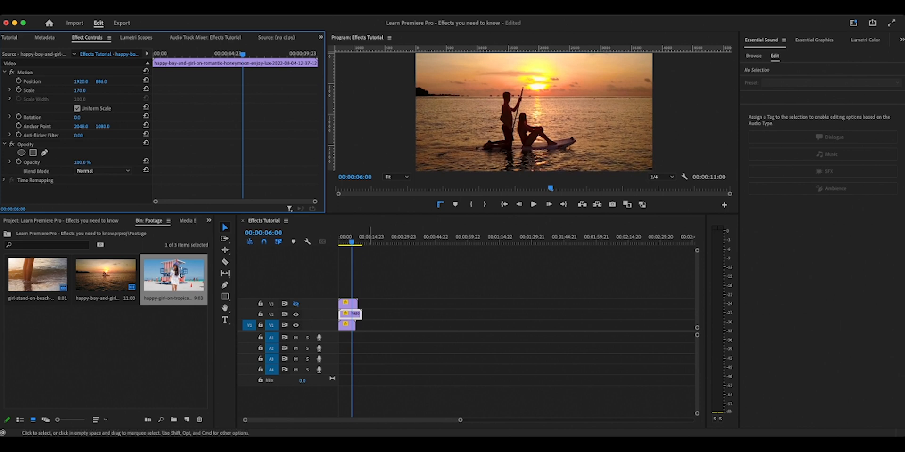
pyautogui.click(380, 284)
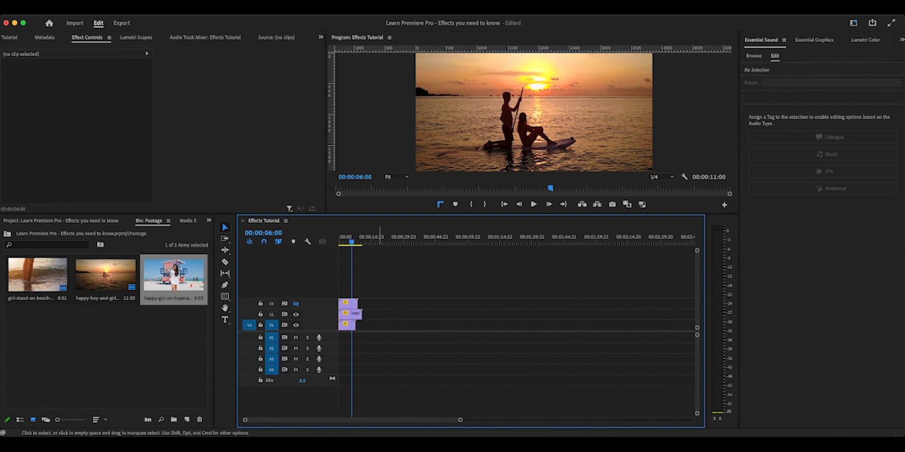
# Step: With the playhead at 00:00:07:22, set the happy-boy-and-girl clip's vertical position to 340
pyautogui.press('\\')
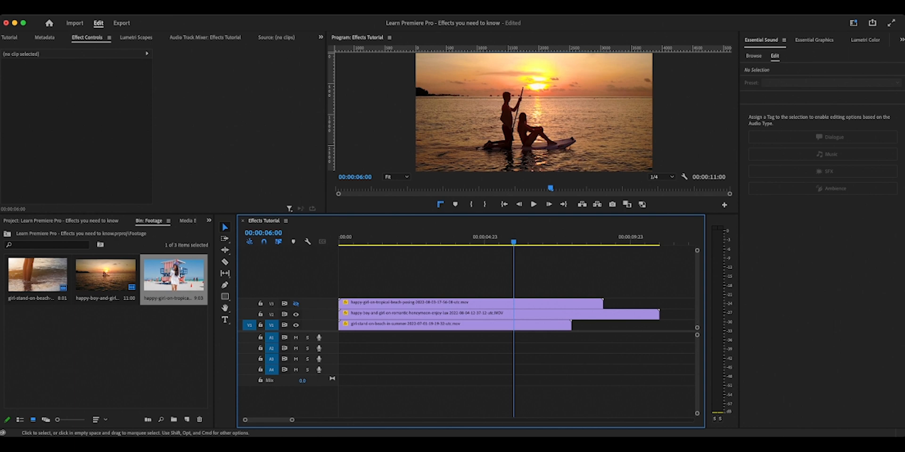
pyautogui.moveTo(513, 241); pyautogui.dragTo(570, 241)
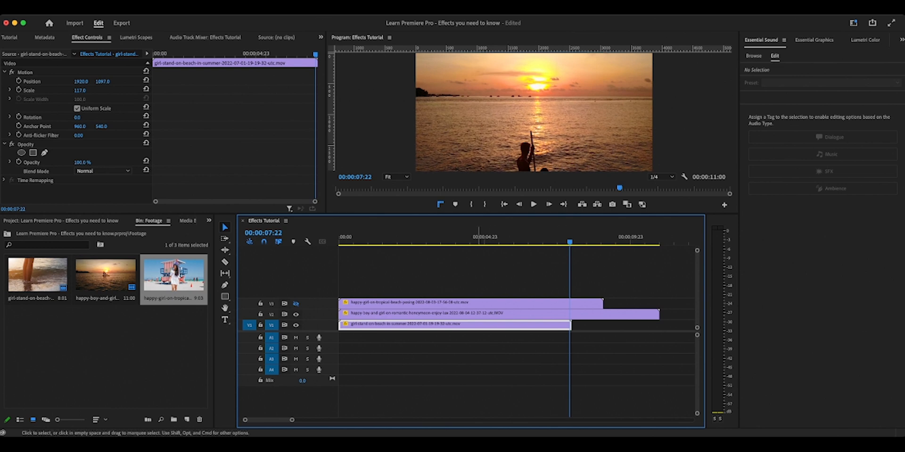
pyautogui.click(475, 314)
pyautogui.moveTo(101, 81); pyautogui.dragTo(33, 81)
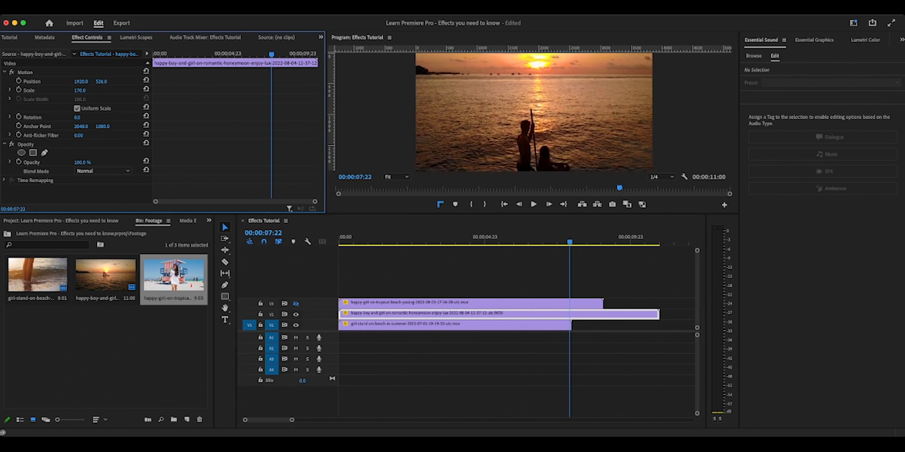
pyautogui.moveTo(101, 82); pyautogui.dragTo(148, 82)
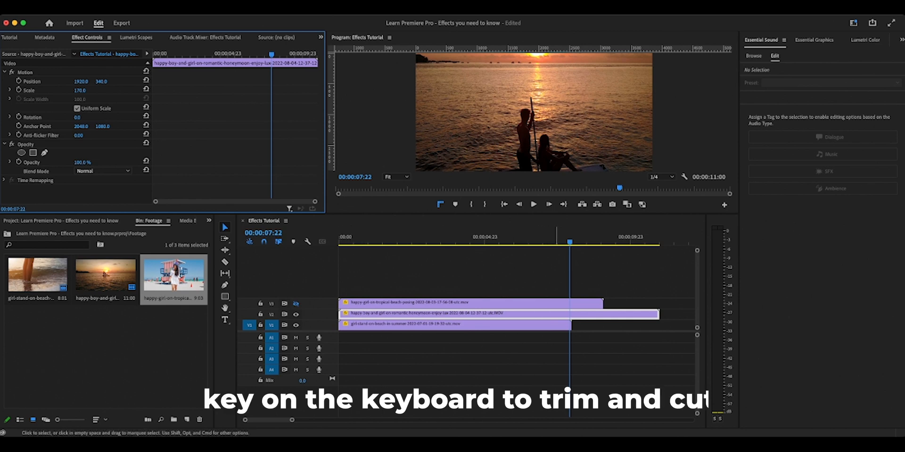
# Step: Cut the happy-boy-and-girl clip on V2 at the end of the V1 clip and delete the excess part
pyautogui.press('c')
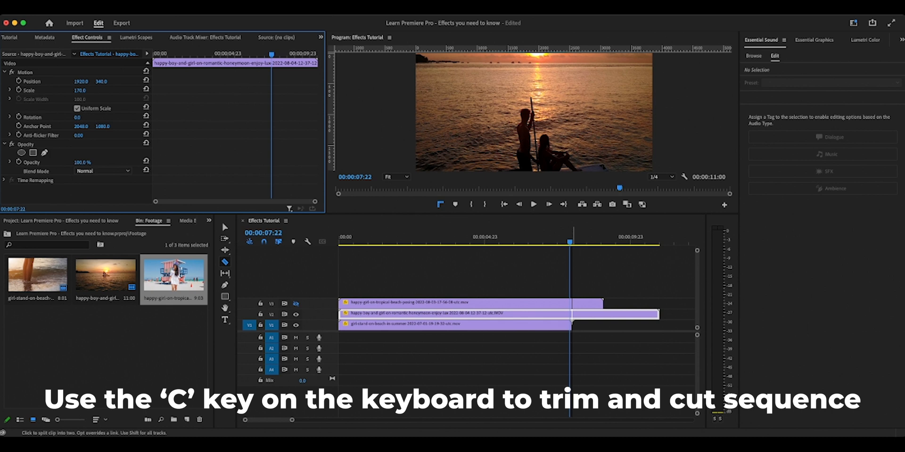
pyautogui.click(571, 313)
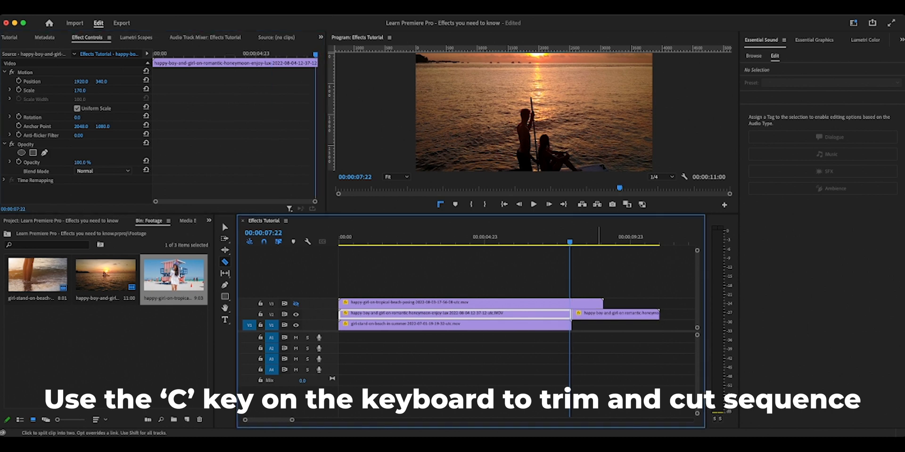
pyautogui.press('v')
pyautogui.click(611, 314)
pyautogui.press('Delete')
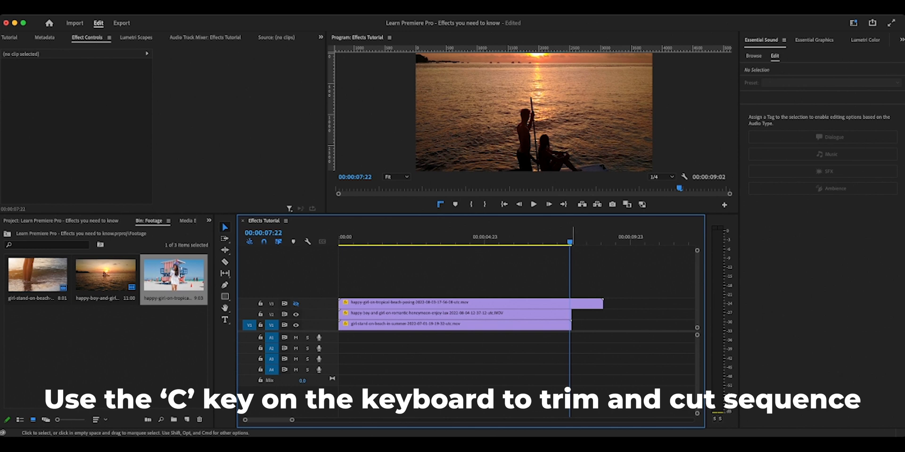
# Step: Cut the happy-girl-on-tropical-beach clip on V3 at the end of the V1 clip and delete the remainder
pyautogui.press('c')
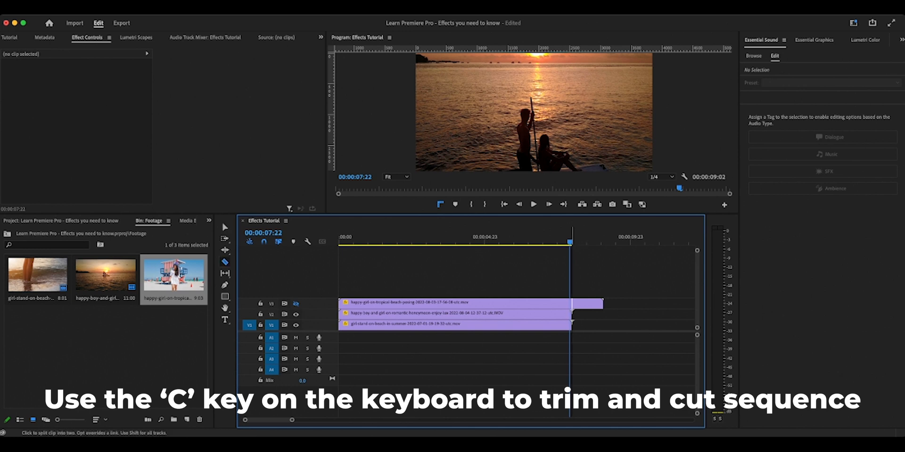
pyautogui.click(571, 302)
pyautogui.press('v')
pyautogui.click(595, 304)
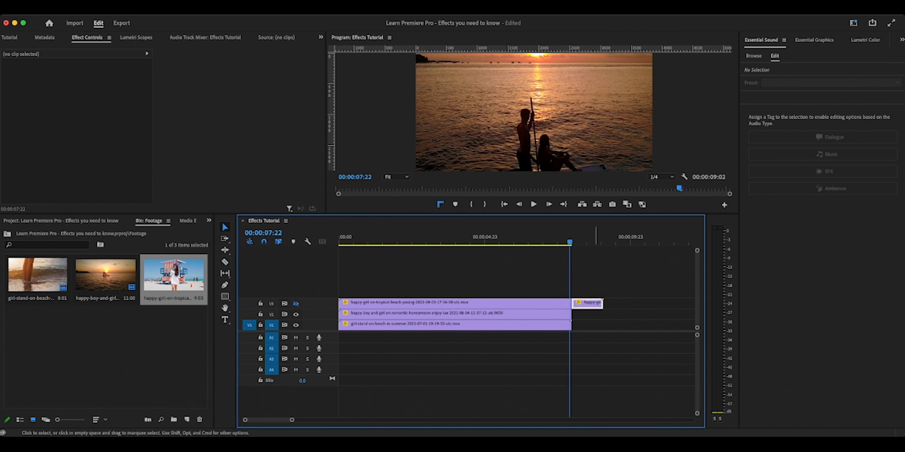
pyautogui.press('Delete')
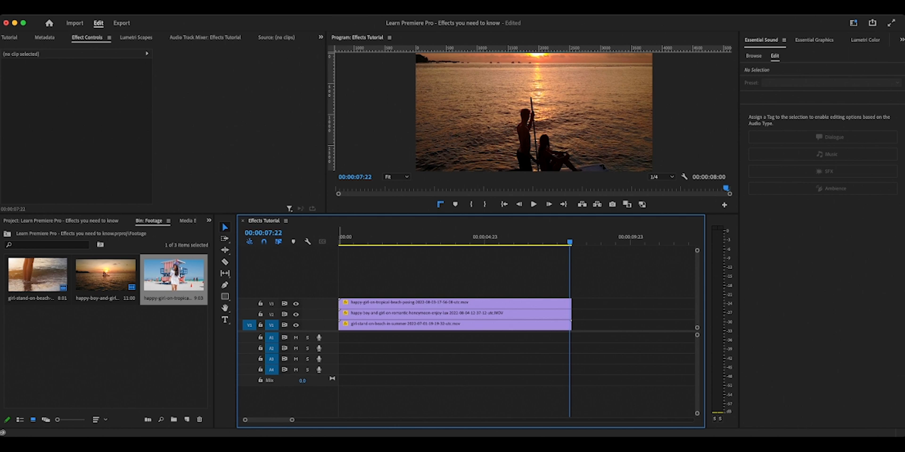
# Step: Show track V3 again and play the whole sequence from the start to review it
pyautogui.moveTo(562, 237); pyautogui.dragTo(493, 237)
pyautogui.press('Home')
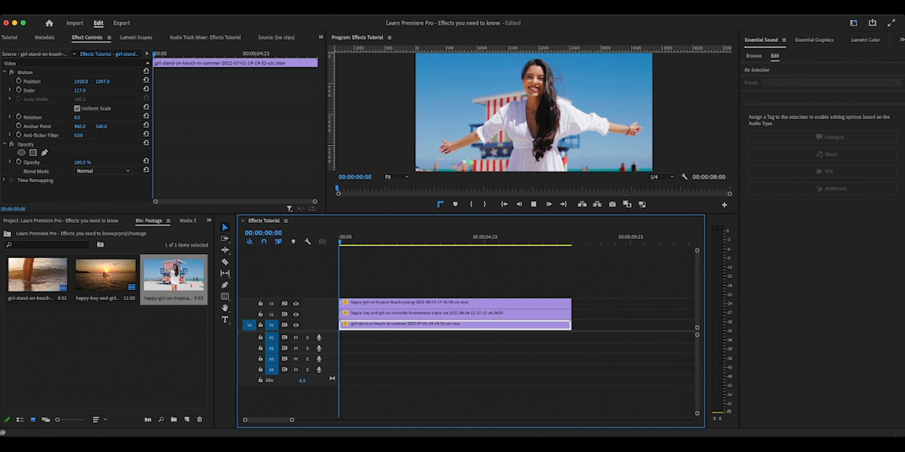
pyautogui.press('space')
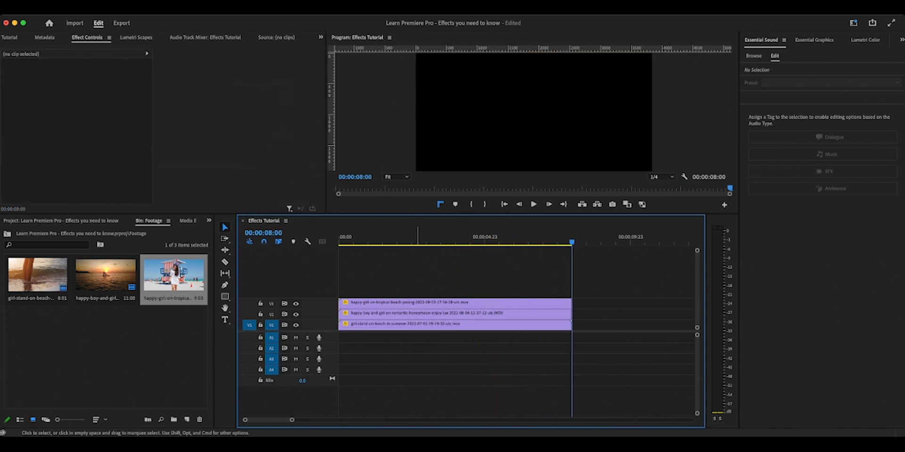
# Step: Search the effects library for crop to find the Crop effect under Video Effects
pyautogui.click(124, 349)
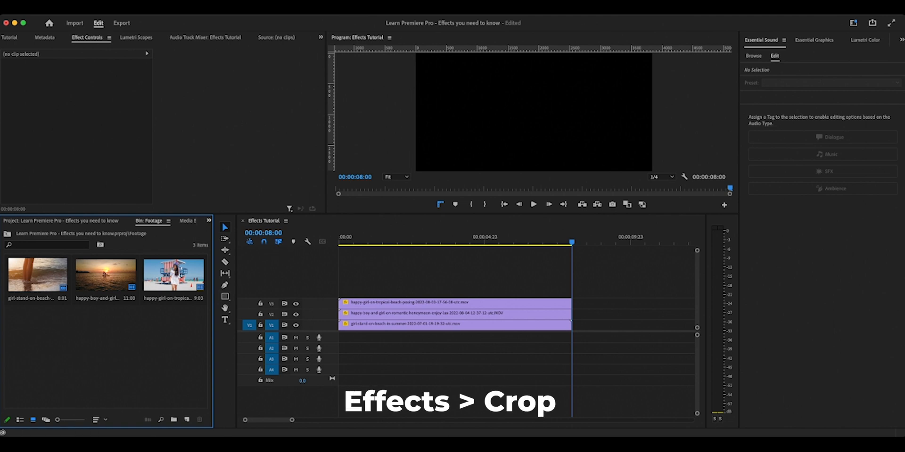
pyautogui.click(226, 273)
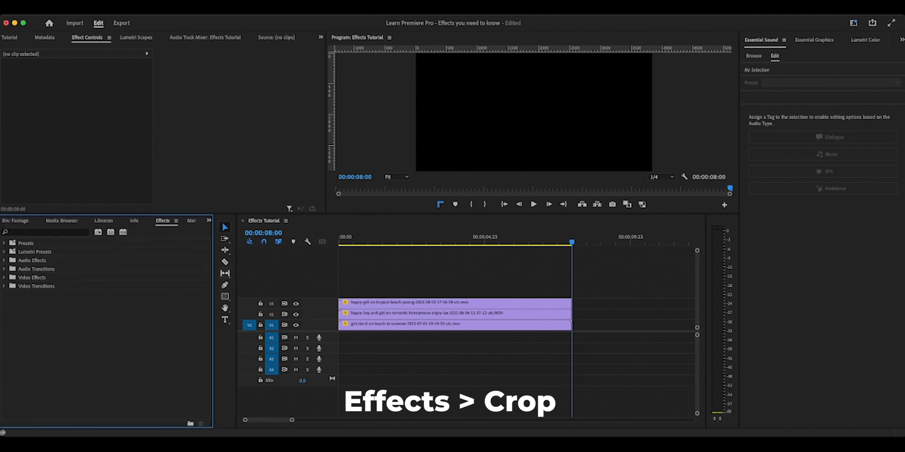
pyautogui.click(43, 232)
pyautogui.write('crop')
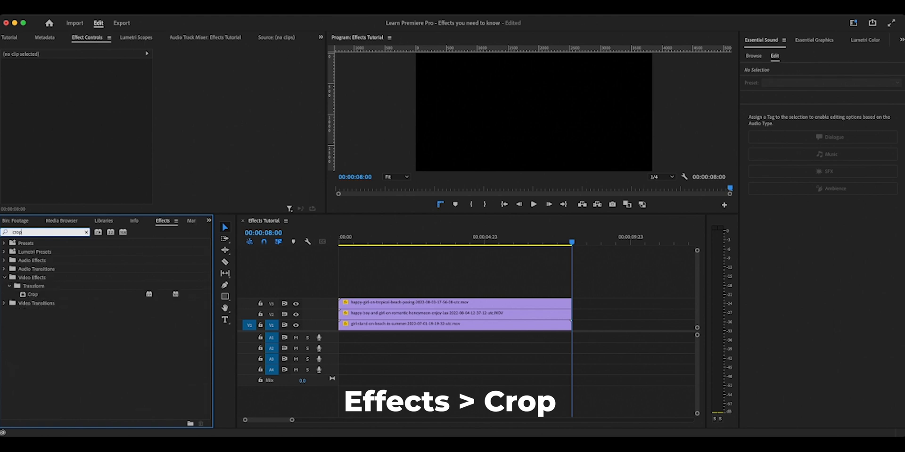
# Step: Hide tracks V3 and V2 and apply the Crop effect to the girl-stand-on-beach clip, with the playhead at the sequence start
pyautogui.click(295, 304)
pyautogui.click(296, 314)
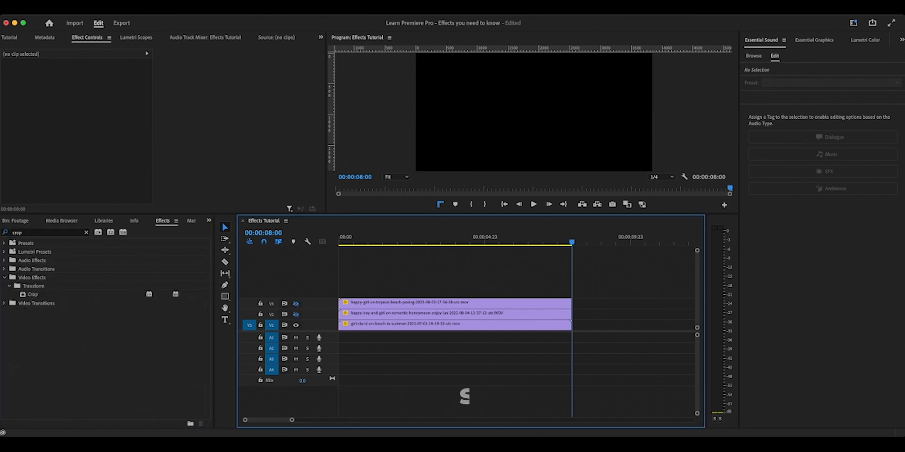
pyautogui.moveTo(391, 239); pyautogui.dragTo(339, 239)
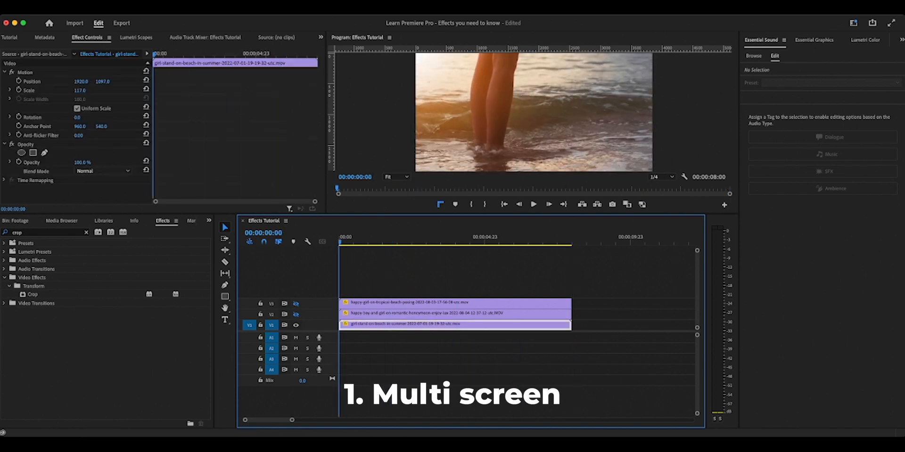
pyautogui.moveTo(32, 295); pyautogui.dragTo(354, 325)
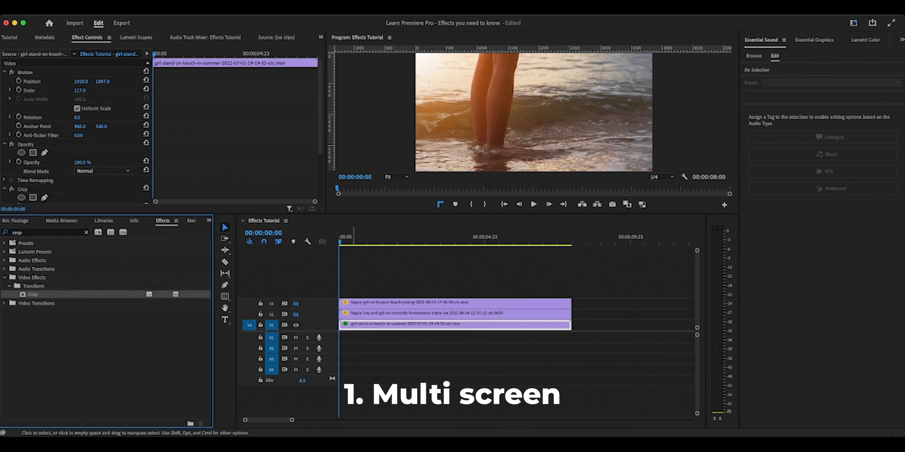
pyautogui.moveTo(342, 239)
pyautogui.mouseDown()
pyautogui.moveTo(513, 239)
pyautogui.moveTo(339, 240)
pyautogui.mouseUp()
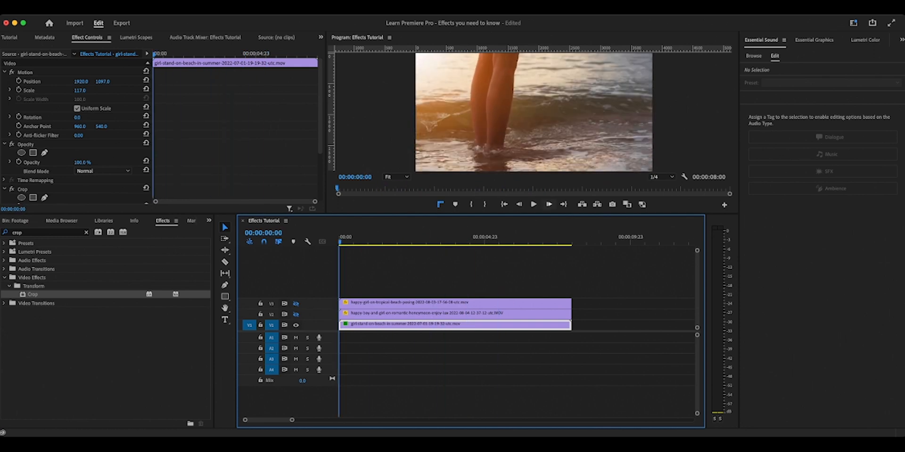
# Step: Place two vertical guides over the Program monitor picture, splitting the frame into three roughly equal panels
pyautogui.click(725, 205)
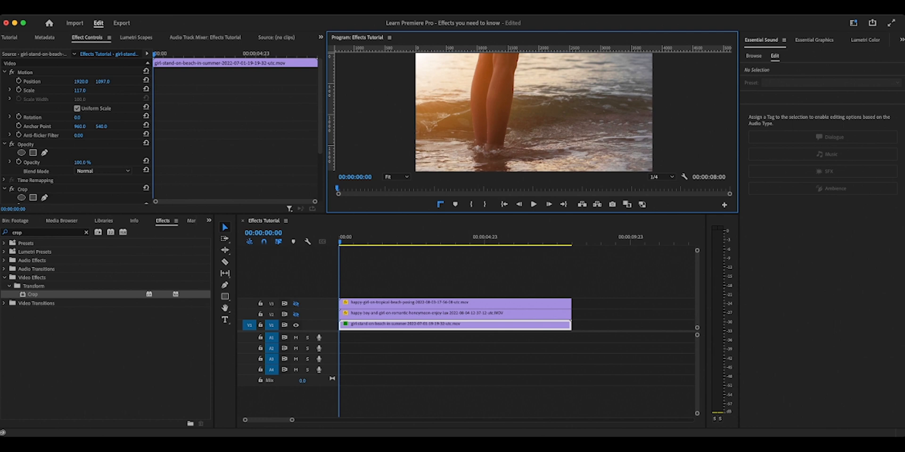
pyautogui.moveTo(331, 128); pyautogui.dragTo(497, 129)
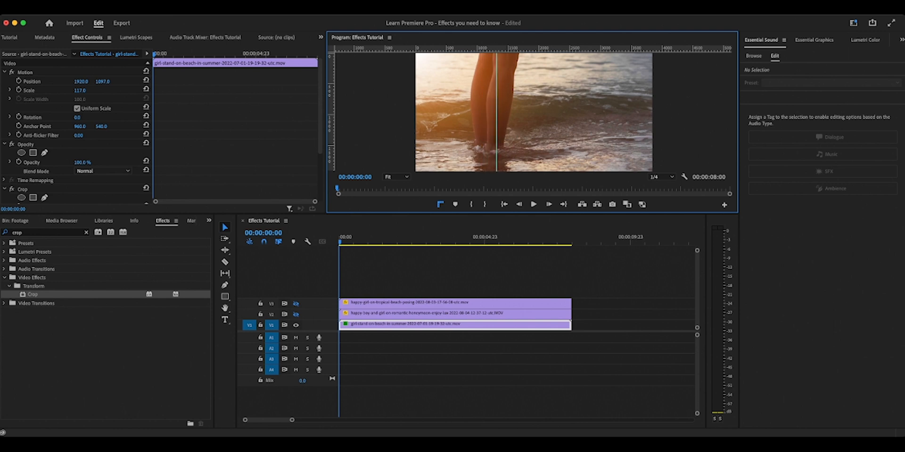
pyautogui.moveTo(331, 113); pyautogui.dragTo(582, 113)
pyautogui.moveTo(582, 113); pyautogui.dragTo(581, 113)
pyautogui.moveTo(497, 113); pyautogui.dragTo(495, 113)
pyautogui.moveTo(582, 151); pyautogui.dragTo(580, 151)
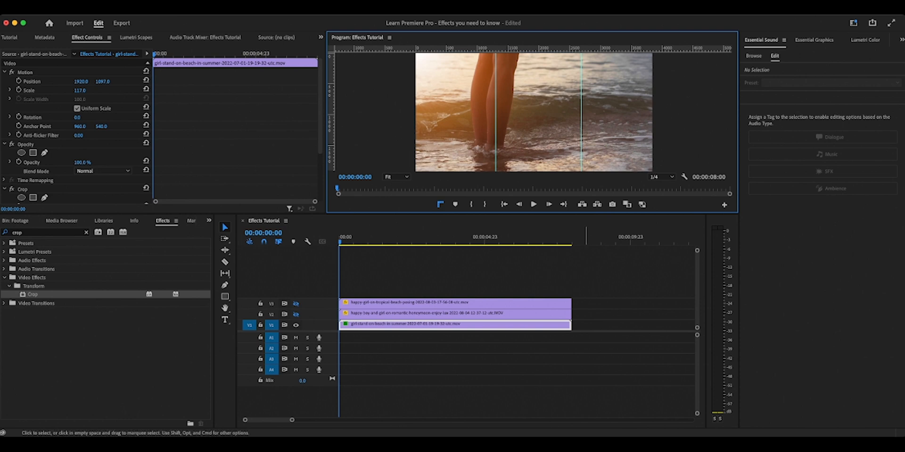
# Step: Crop the girl-stand-on-beach clip's right side to 54% and shift the clip leftward so the legs fit within the first panel
pyautogui.click(437, 324)
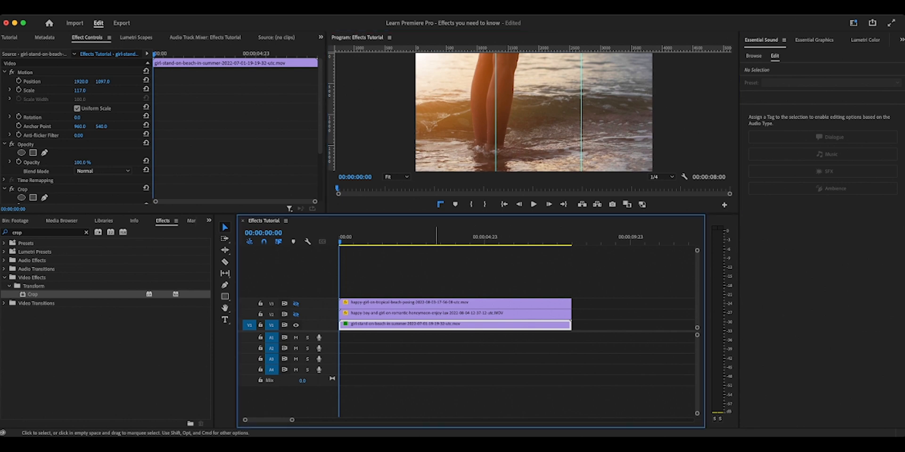
pyautogui.scroll(-4, 75, 127)
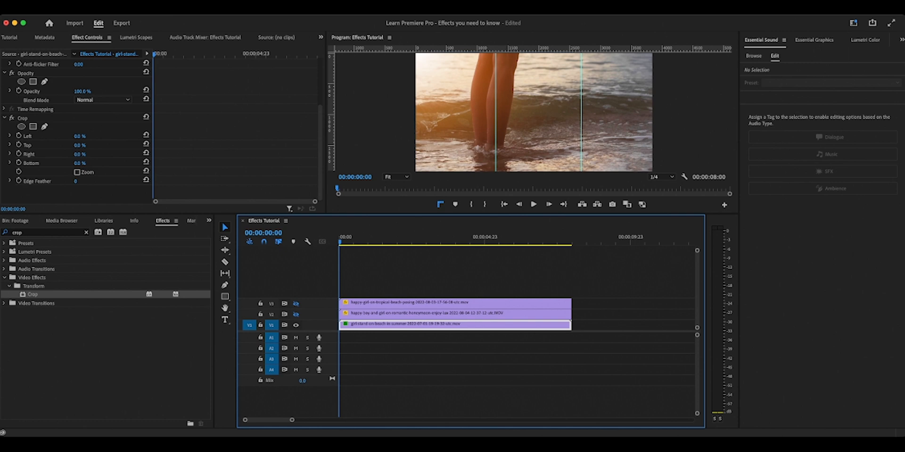
pyautogui.moveTo(79, 154); pyautogui.dragTo(130, 154)
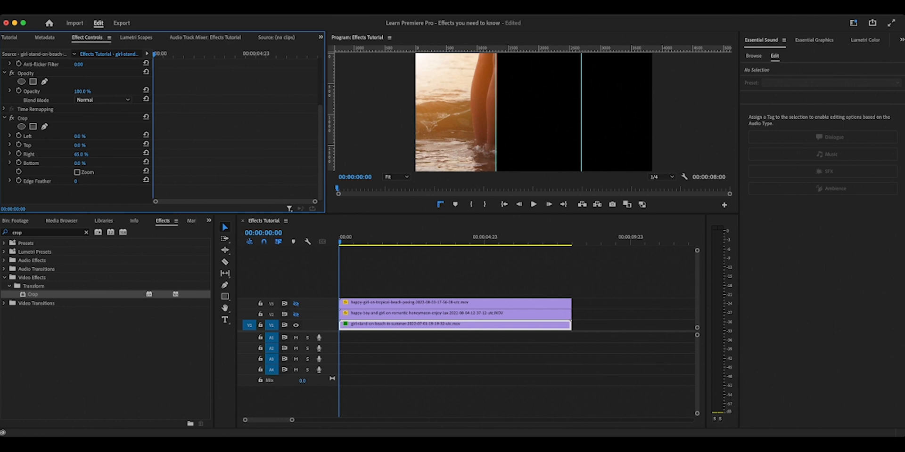
pyautogui.scroll(4, 76, 127)
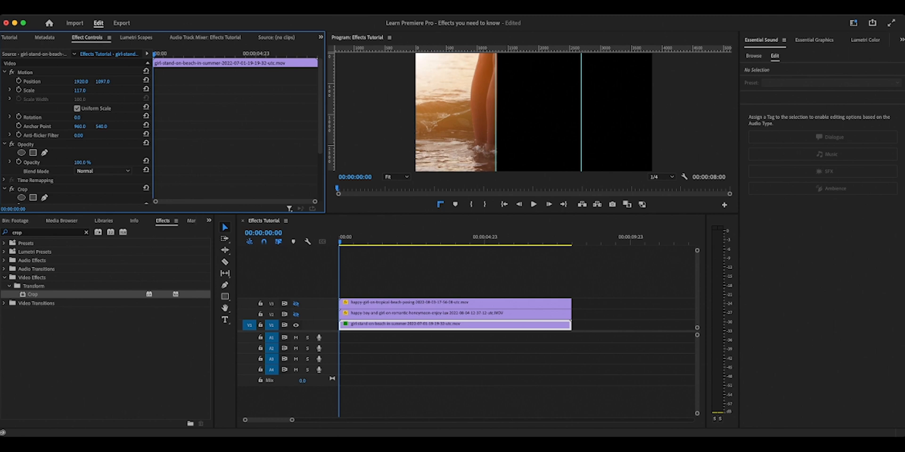
pyautogui.moveTo(81, 81); pyautogui.dragTo(33, 81)
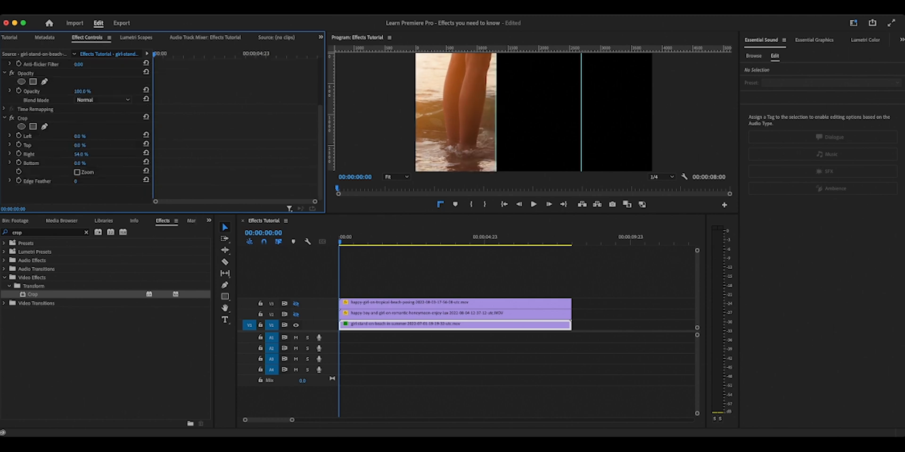
# Step: Reduce the girl-stand-on-beach clip's right crop to 50% and shift the clip leftward until the picture ends at the first guide
pyautogui.moveTo(81, 155); pyautogui.dragTo(80, 154)
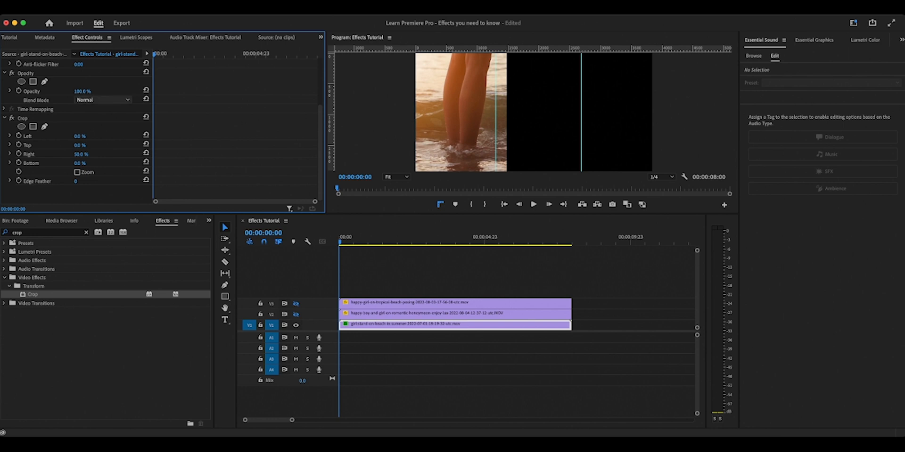
pyautogui.scroll(5, 75, 127)
pyautogui.moveTo(81, 81); pyautogui.dragTo(78, 81)
# Step: Show track V2 and apply the Crop effect to the happy-boy-and-girl clip
pyautogui.click(296, 314)
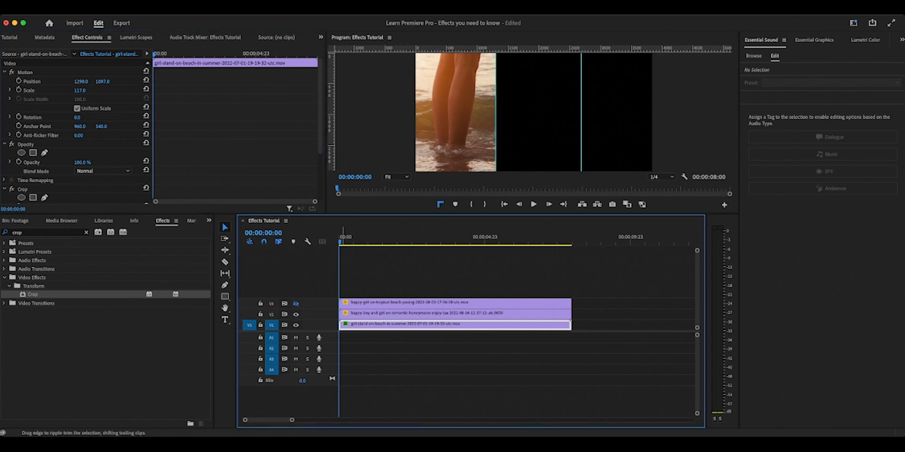
pyautogui.click(366, 314)
pyautogui.moveTo(33, 295); pyautogui.dragTo(394, 315)
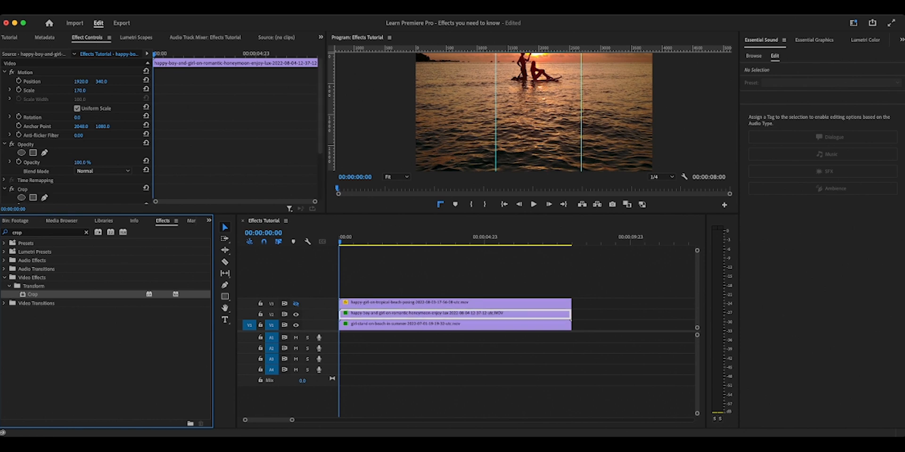
# Step: Preview the happy-boy-and-girl clip, return to the sequence start and set its horizontal position to 2131 to centre the couple between the guides
pyautogui.press('space')
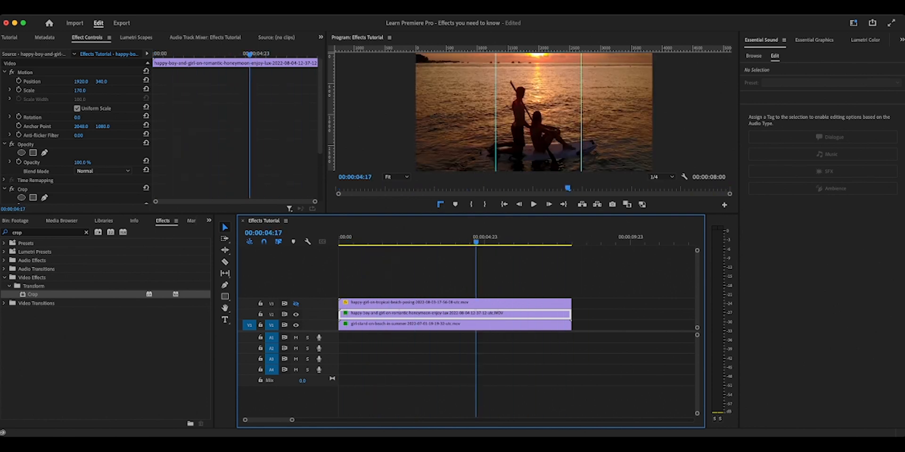
pyautogui.press('Home')
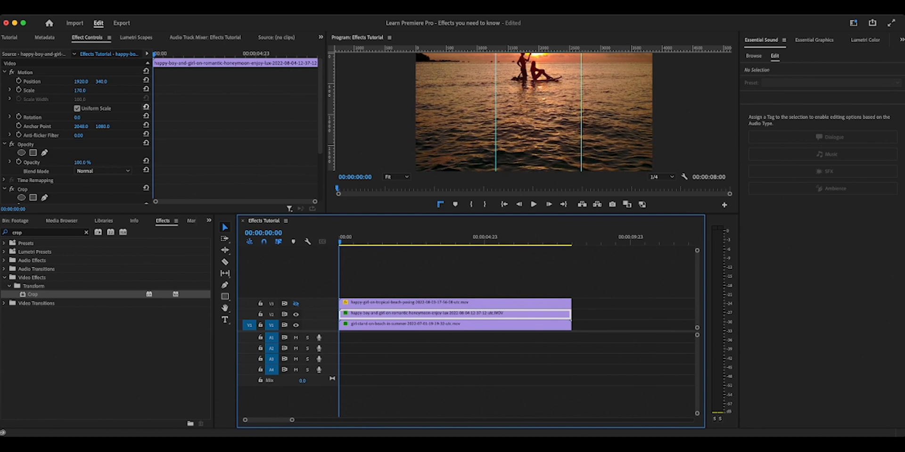
pyautogui.moveTo(81, 82); pyautogui.dragTo(180, 82)
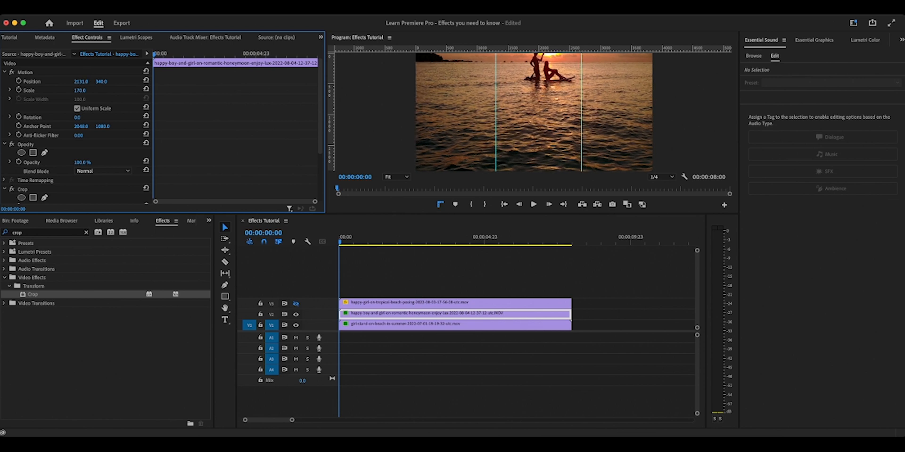
# Step: Crop the happy-boy-and-girl clip to the middle panel, with 36% off its left side and 41% off its right
pyautogui.scroll(-4, 76, 128)
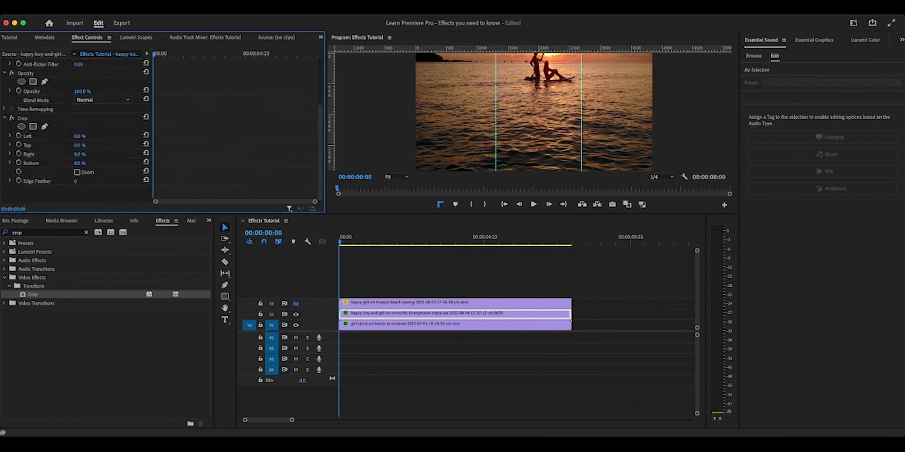
pyautogui.moveTo(81, 136); pyautogui.dragTo(95, 136)
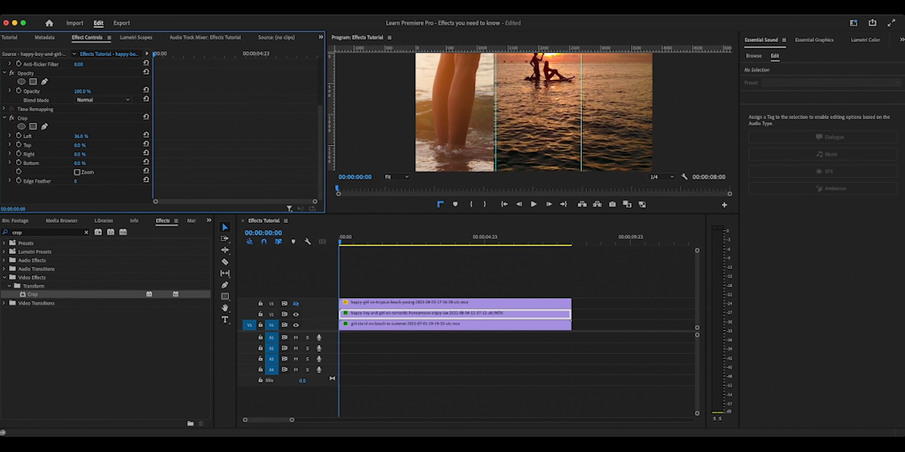
pyautogui.moveTo(80, 154); pyautogui.dragTo(99, 155)
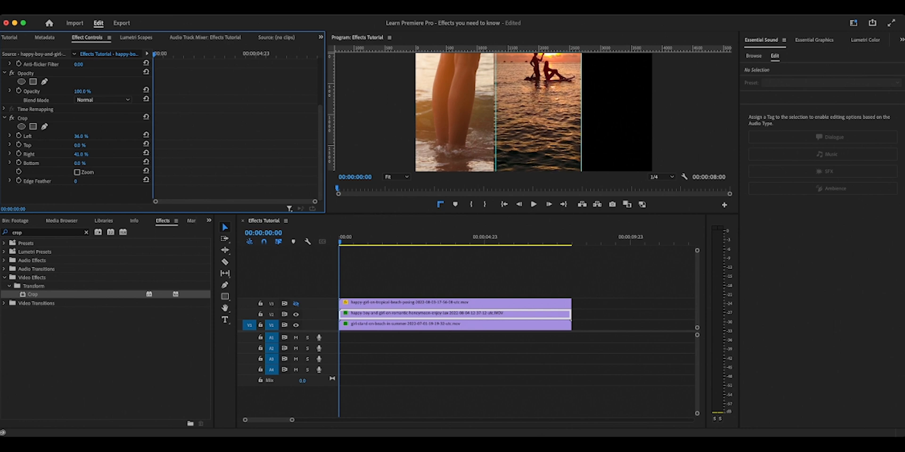
pyautogui.moveTo(81, 136); pyautogui.dragTo(81, 136)
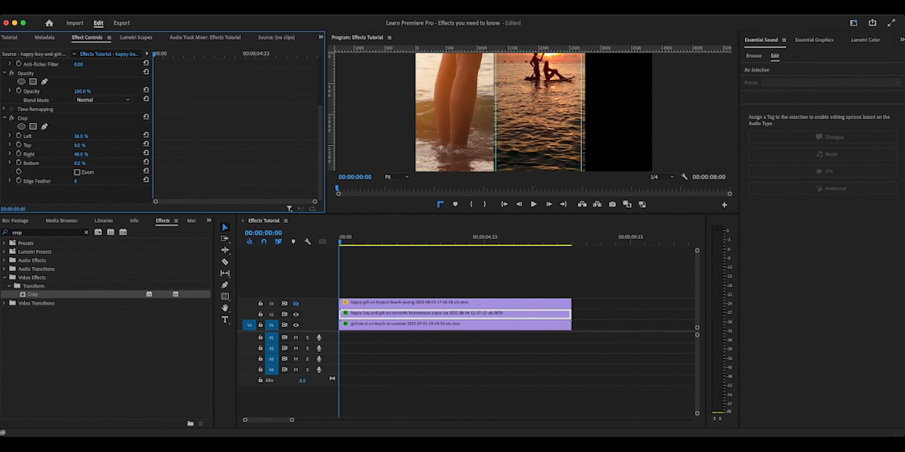
pyautogui.moveTo(81, 154)
pyautogui.mouseDown()
pyautogui.moveTo(93, 154)
pyautogui.moveTo(82, 154)
pyautogui.mouseUp()
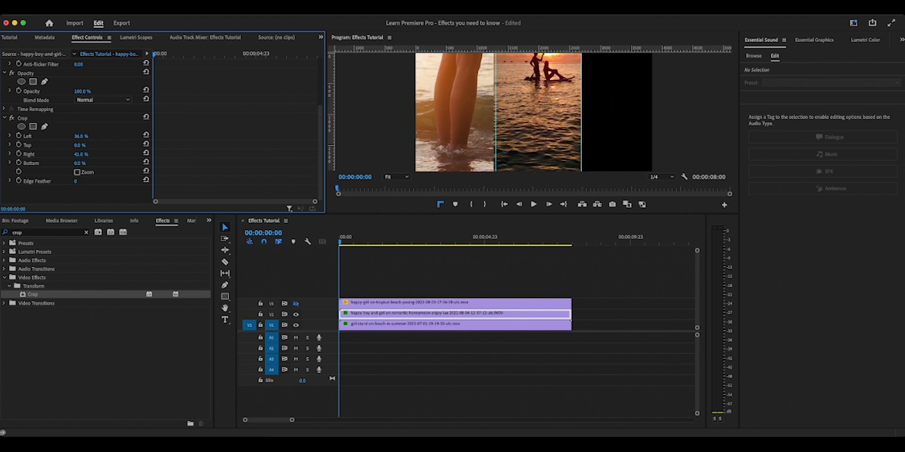
# Step: Show track V3 and apply the Crop effect to the happy-girl-on-tropical-beach clip with a left crop of 69%
pyautogui.click(362, 304)
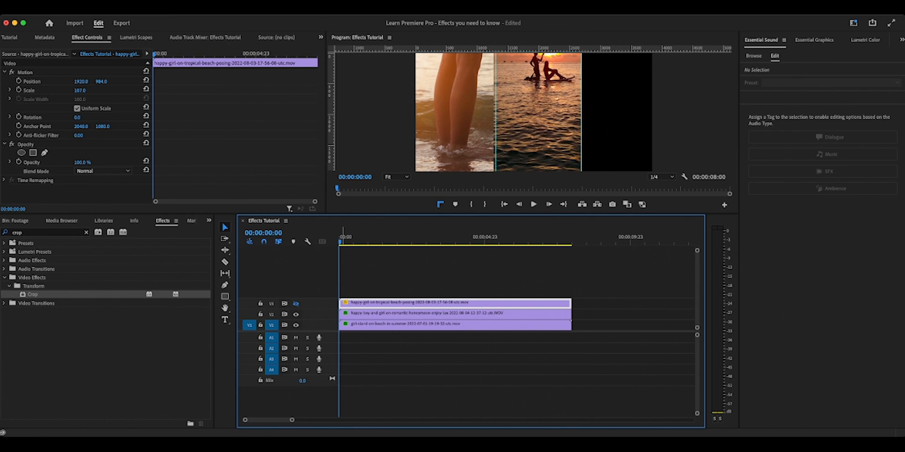
pyautogui.moveTo(32, 294); pyautogui.dragTo(409, 302)
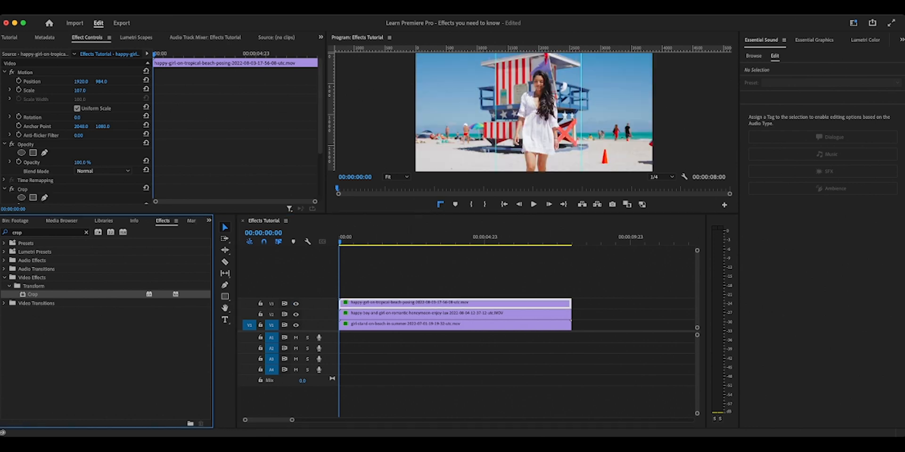
pyautogui.scroll(-3, 75, 127)
pyautogui.moveTo(79, 136); pyautogui.dragTo(112, 136)
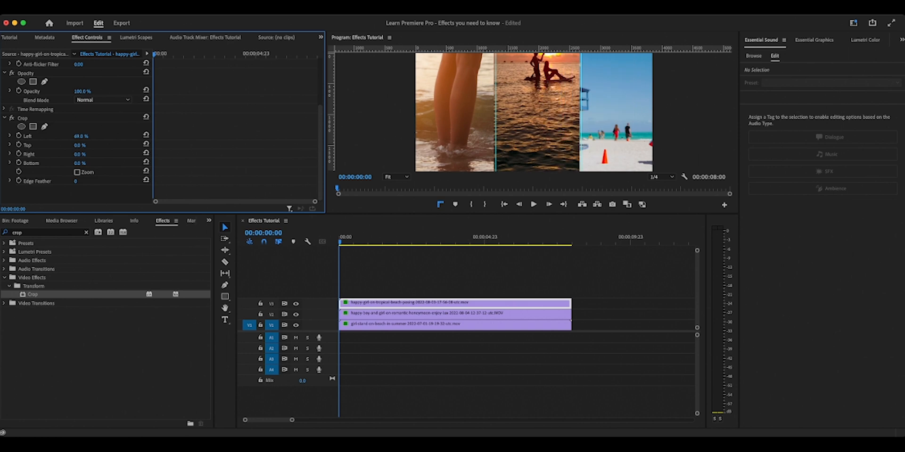
# Step: Shift the happy-girl clip to a horizontal position of 3317 and reduce its left crop so she fits within the third panel
pyautogui.scroll(5, 81, 132)
pyautogui.moveTo(81, 81); pyautogui.dragTo(379, 81)
pyautogui.scroll(-5, 81, 132)
pyautogui.scroll(5, 81, 132)
pyautogui.scroll(-5, 81, 132)
pyautogui.moveTo(81, 136); pyautogui.dragTo(64, 136)
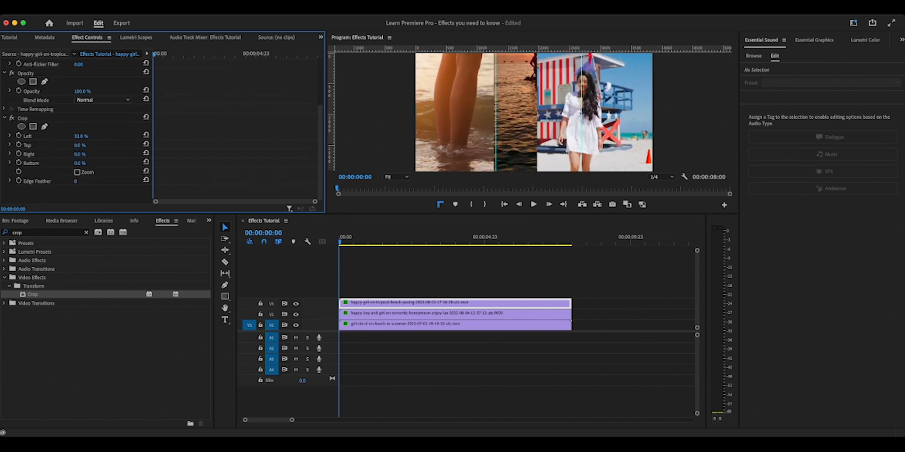
pyautogui.scroll(5, 81, 132)
pyautogui.moveTo(82, 82); pyautogui.dragTo(348, 81)
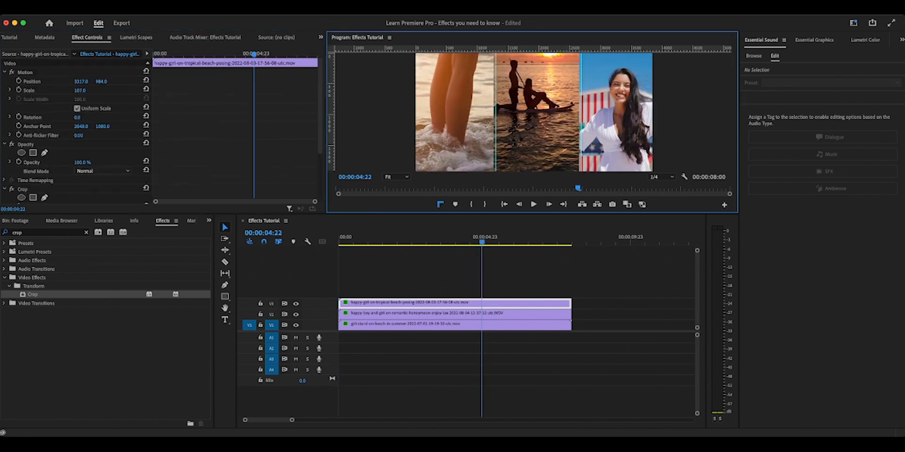
# Step: Play the three-panel sequence from the start to review the multi-screen effect
pyautogui.click(505, 204)
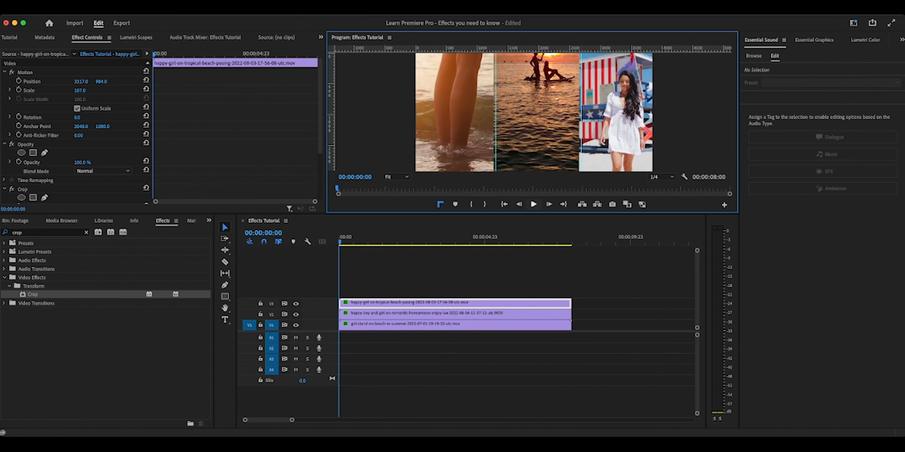
pyautogui.press('space')
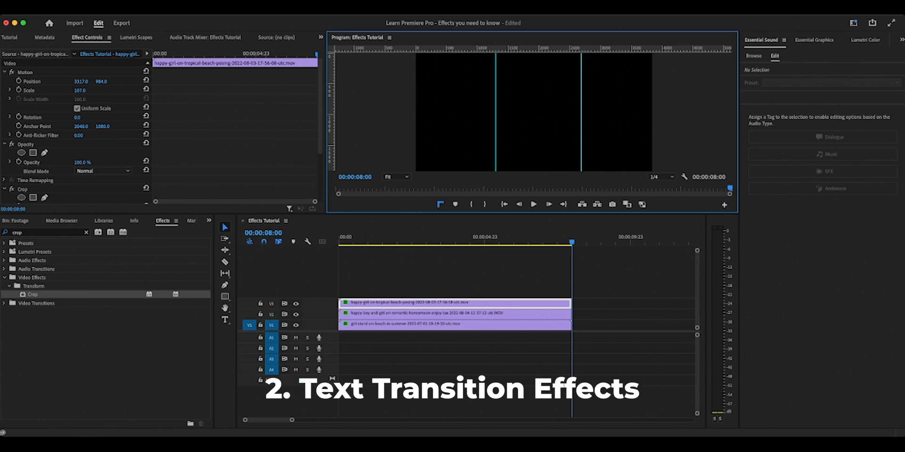
# Step: Add a text box across the panels at 00:00:01:11 reading "On The Beach"
pyautogui.click(516, 275)
pyautogui.moveTo(572, 242); pyautogui.dragTo(382, 242)
pyautogui.click(402, 276)
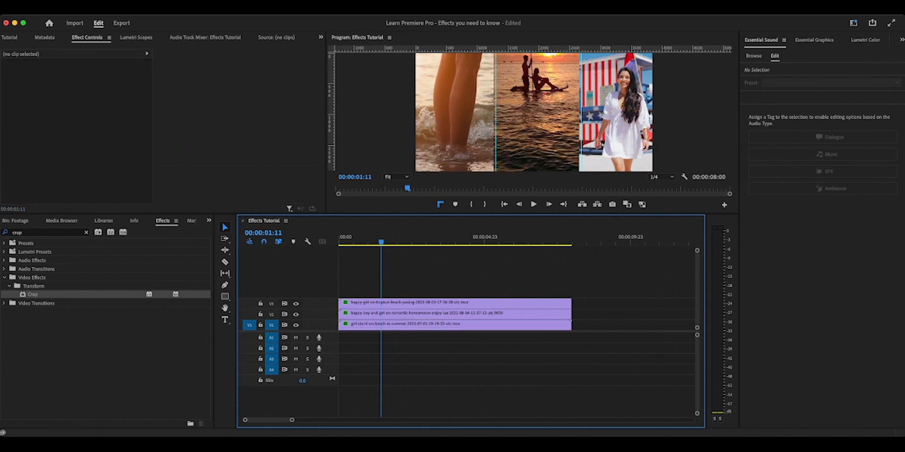
pyautogui.click(224, 320)
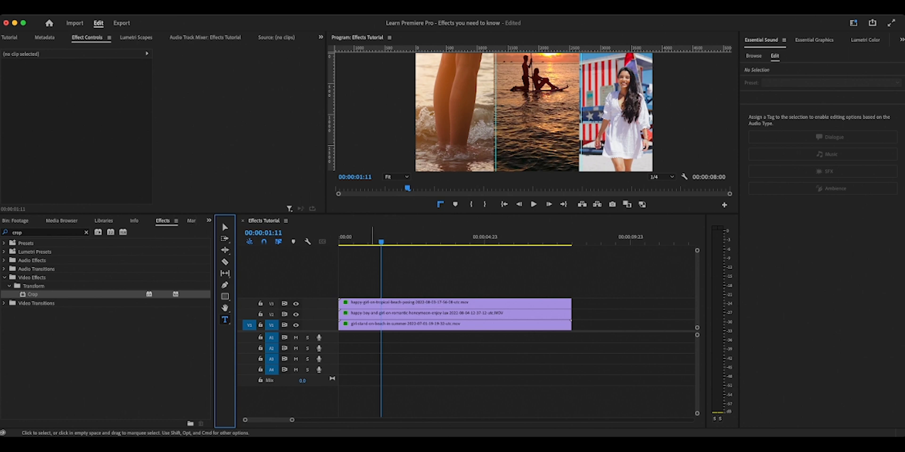
pyautogui.click(523, 112)
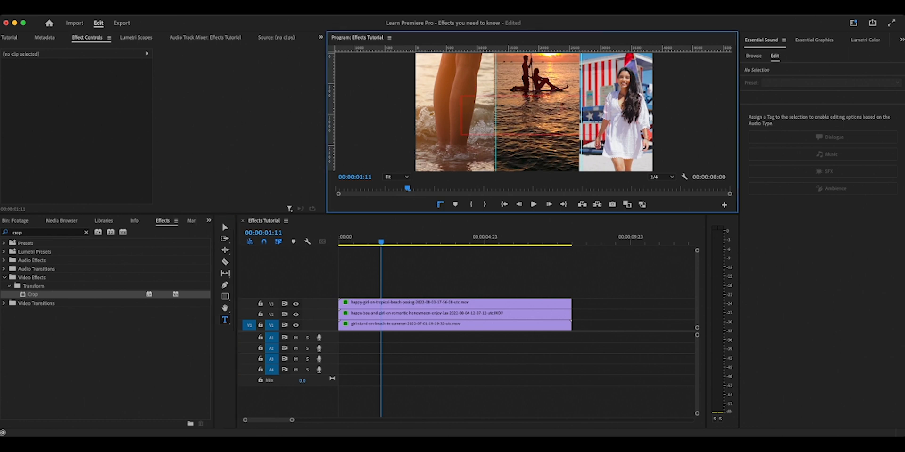
pyautogui.click(606, 107)
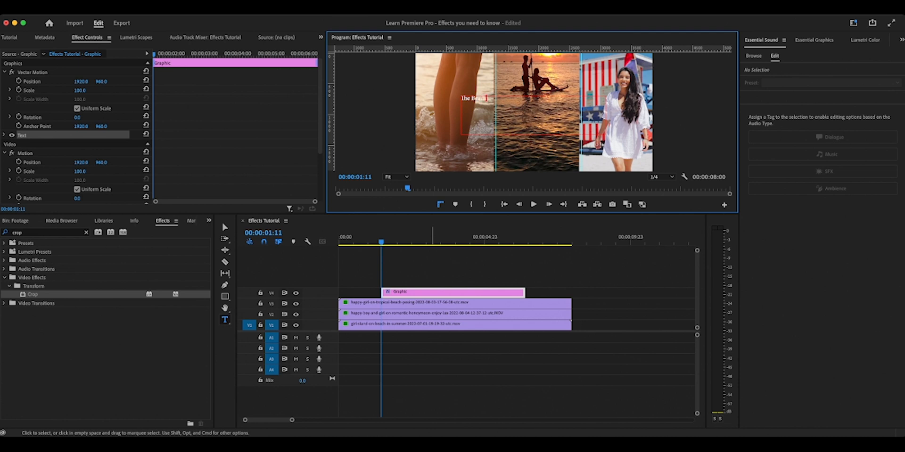
pyautogui.press('BackSpace')
pyautogui.press('BackSpace')
pyautogui.press('BackSpace')
pyautogui.press('BackSpace')
pyautogui.press('BackSpace')
pyautogui.write('On The Beach')
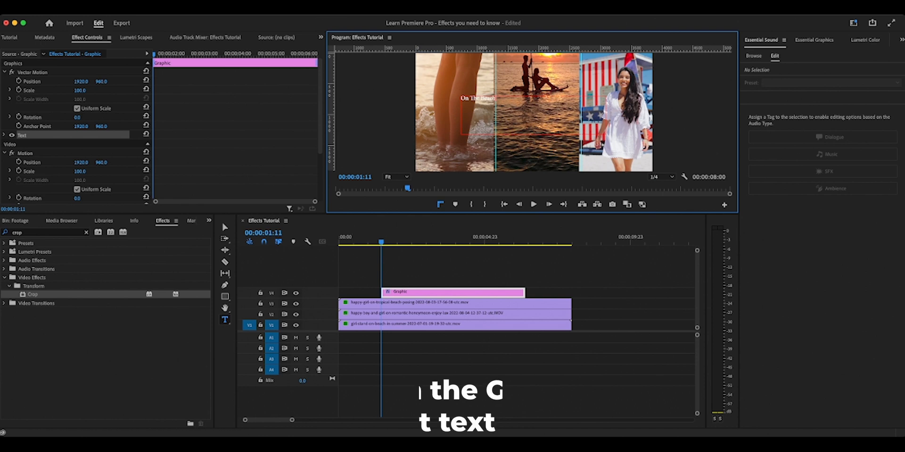
# Step: Center-align the "On The Beach" text within its box, reduce the box height and move it slightly upward
pyautogui.click(225, 227)
pyautogui.click(814, 40)
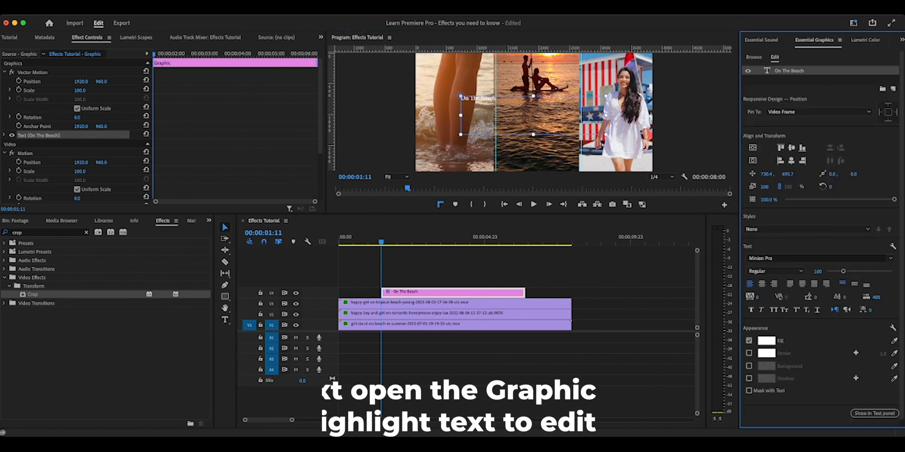
pyautogui.click(761, 283)
pyautogui.moveTo(533, 99); pyautogui.dragTo(534, 95)
pyautogui.moveTo(533, 131); pyautogui.dragTo(534, 111)
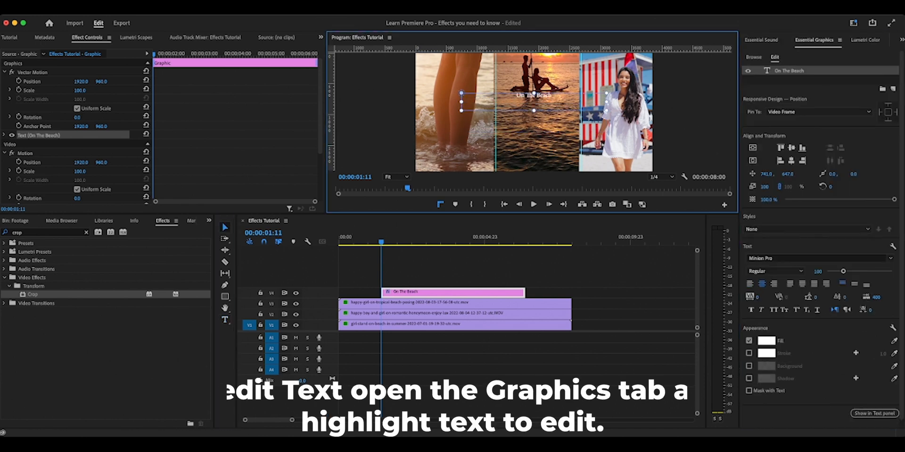
# Step: Style the title in Montserrat ExtraBold at size 305 and center it vertically in the frame
pyautogui.click(815, 258)
pyautogui.write('Montserrat')
pyautogui.press('Return')
pyautogui.click(775, 272)
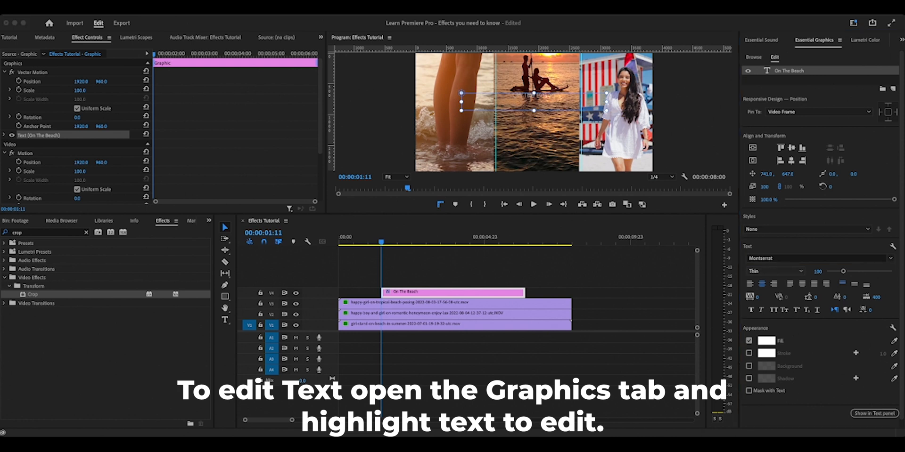
pyautogui.click(764, 391)
pyautogui.moveTo(843, 271); pyautogui.dragTo(877, 271)
pyautogui.click(752, 148)
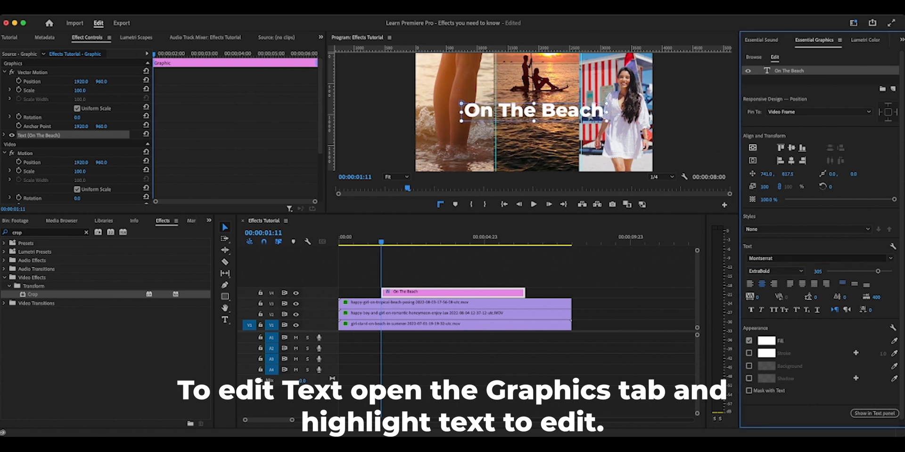
pyautogui.click(449, 293)
pyautogui.doubleClick(450, 294)
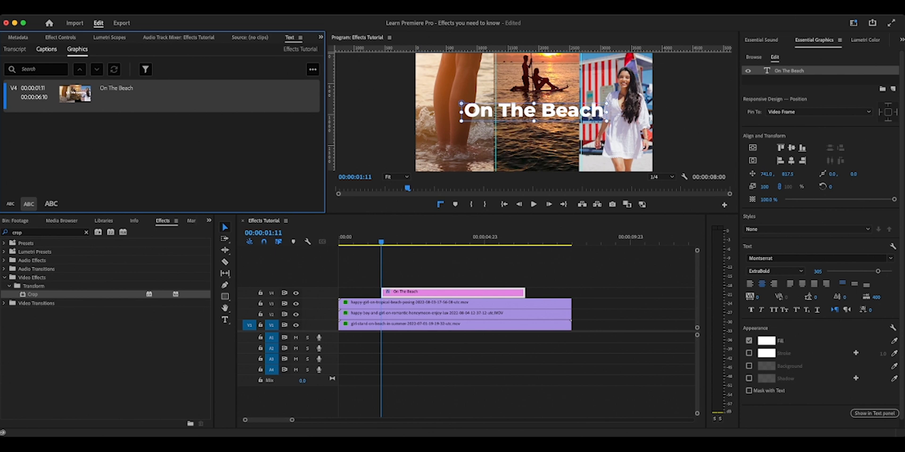
pyautogui.click(47, 49)
pyautogui.click(14, 49)
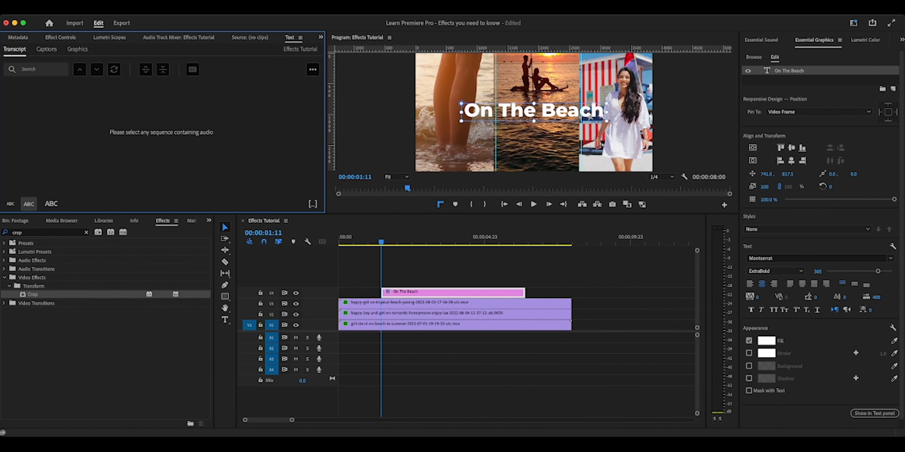
pyautogui.click(250, 37)
pyautogui.click(61, 37)
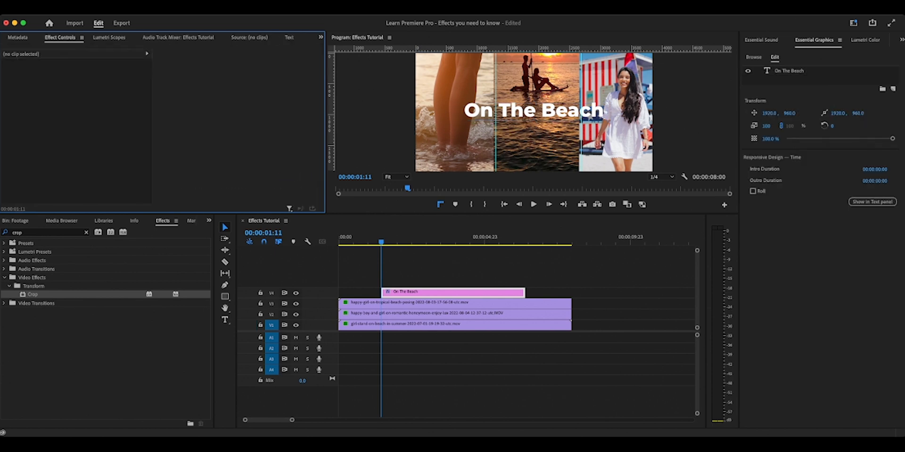
# Step: Apply the Crop effect to the "On The Beach" graphic clip and bring up its Crop settings
pyautogui.moveTo(33, 294); pyautogui.dragTo(403, 292)
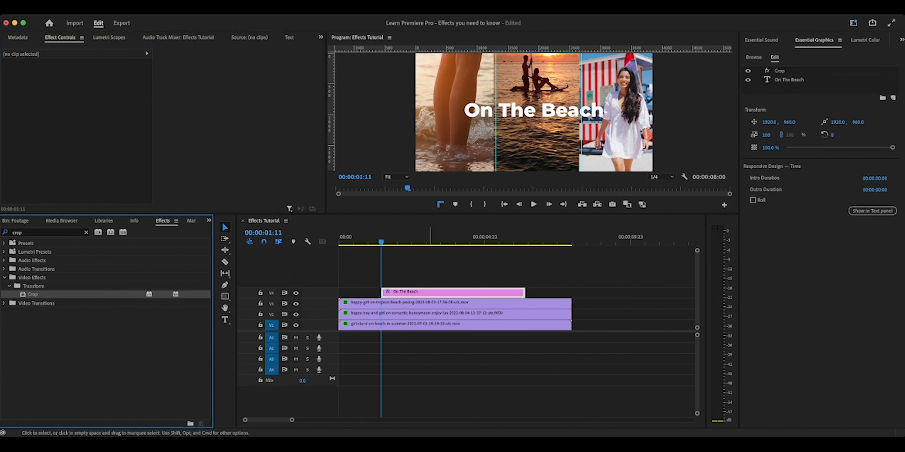
pyautogui.click(396, 292)
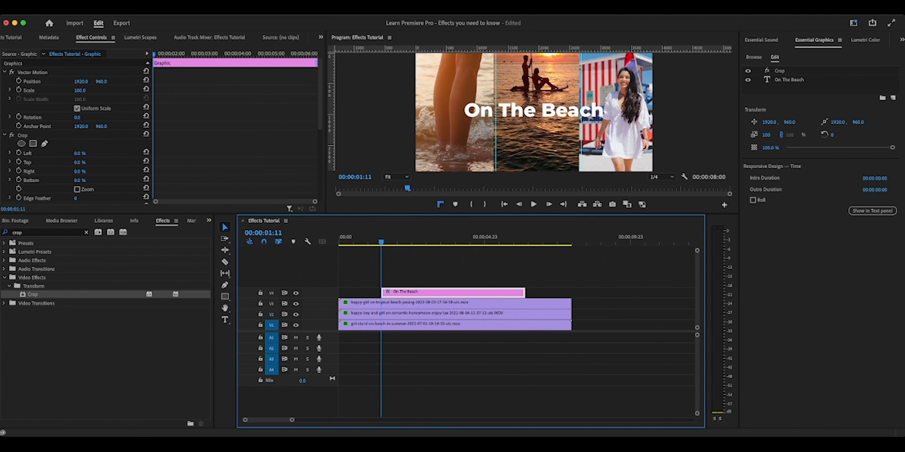
pyautogui.scroll(-5, 163, 131)
pyautogui.scroll(-2, 162, 130)
pyautogui.scroll(6, 163, 131)
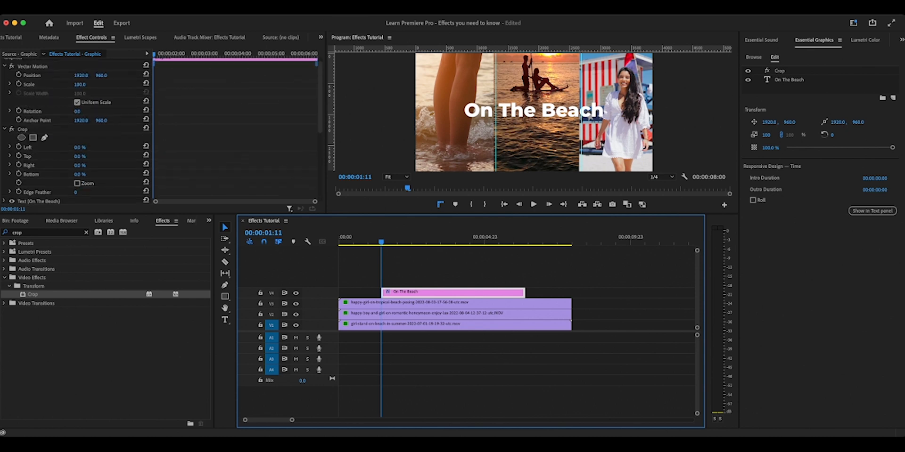
# Step: Set the title's Crop Left to 51% and Crop Right to 49%
pyautogui.scroll(-1, 75, 130)
pyautogui.click(79, 139)
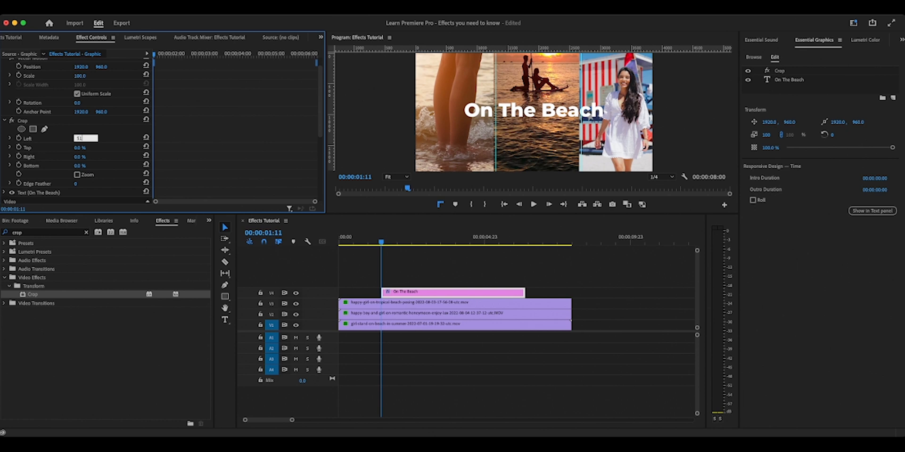
pyautogui.write('51')
pyautogui.press('Tab')
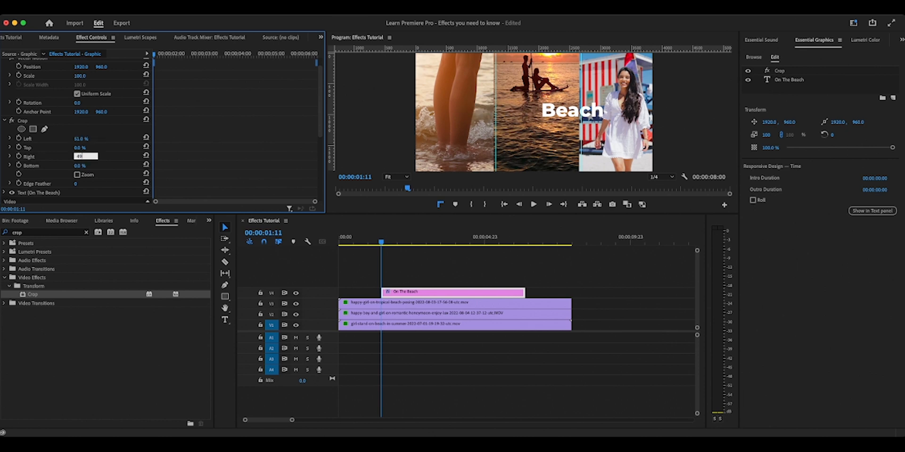
pyautogui.press('Return')
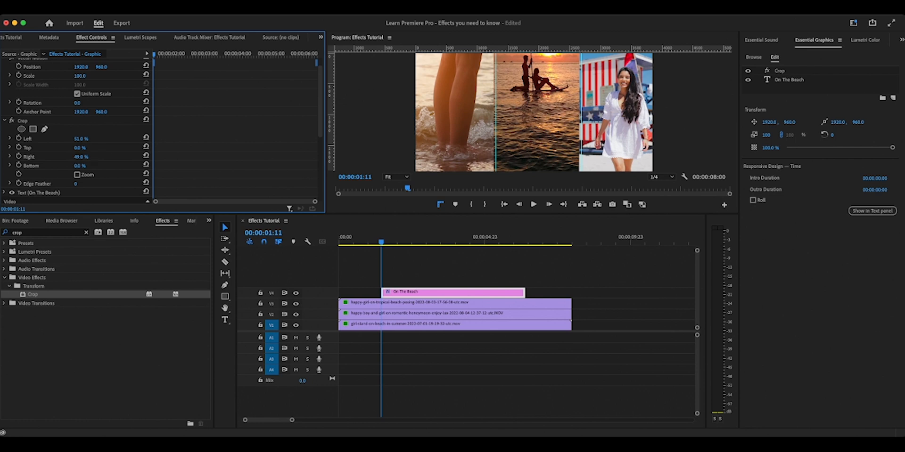
# Step: Animate the title's Crop Left and Right from keyframes of their current values at 00:00:01:12 to 0% at 00:00:06:07
pyautogui.moveTo(381, 242); pyautogui.dragTo(523, 242)
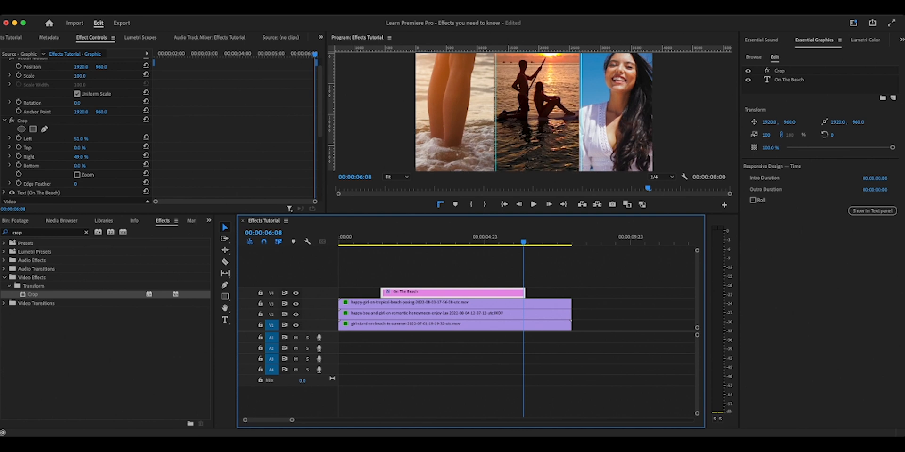
pyautogui.moveTo(523, 241); pyautogui.dragTo(382, 242)
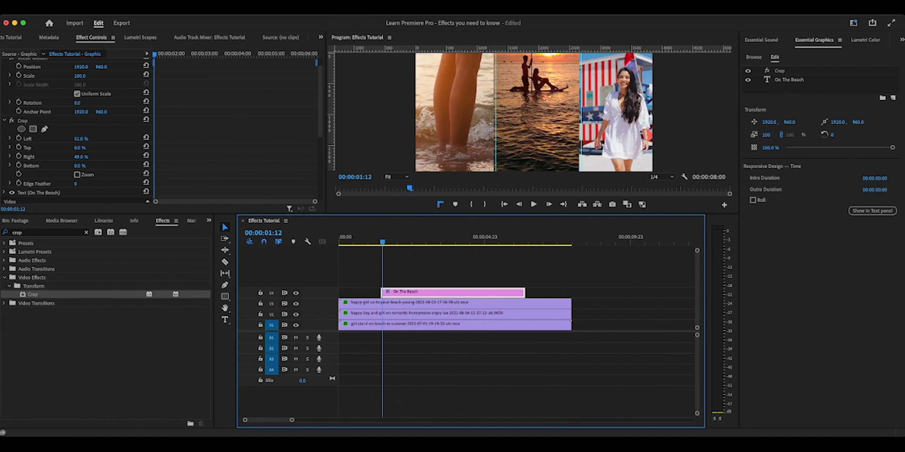
pyautogui.click(19, 138)
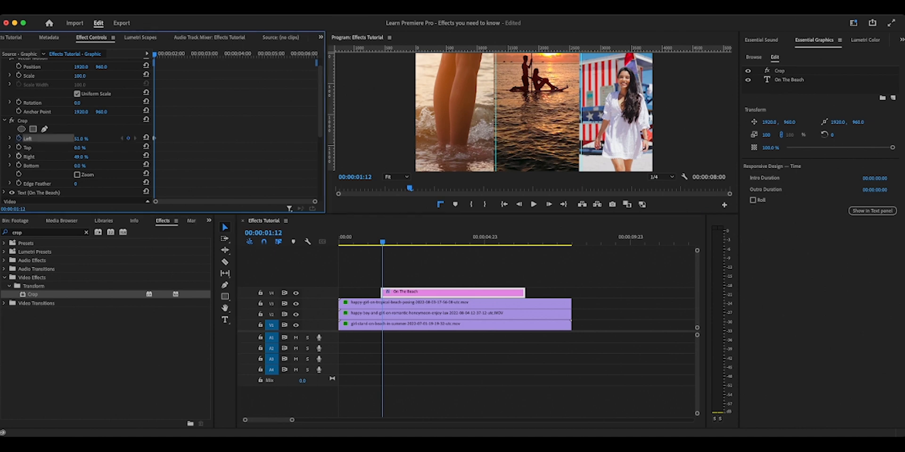
pyautogui.click(19, 156)
pyautogui.moveTo(154, 55); pyautogui.dragTo(315, 54)
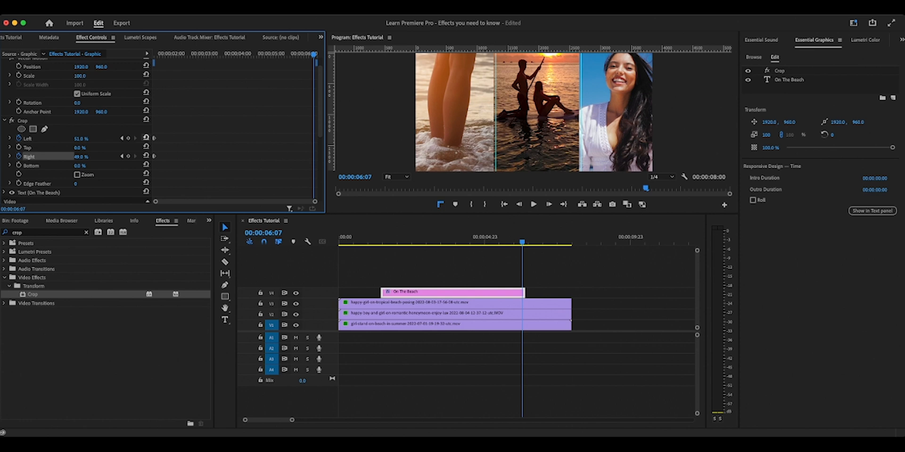
pyautogui.click(146, 156)
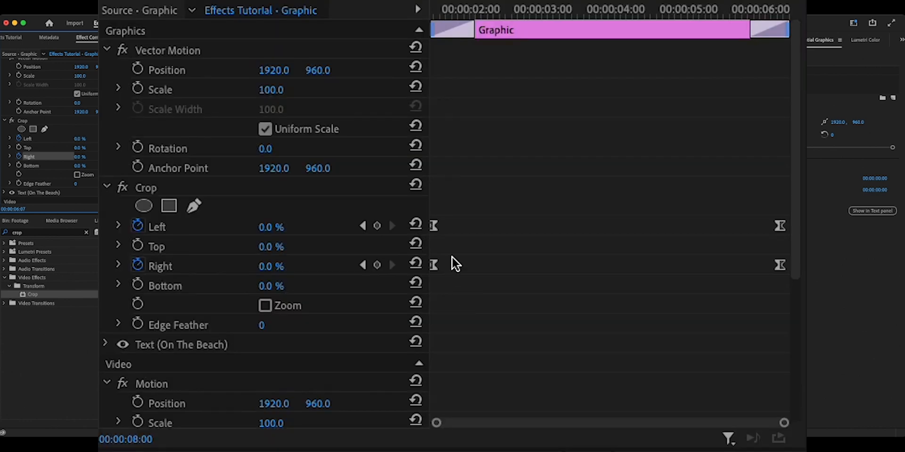
# Step: Set the start and end keyframes of Crop Left and Crop Right to Bezier interpolation
pyautogui.rightClick(434, 227)
pyautogui.click(567, 195)
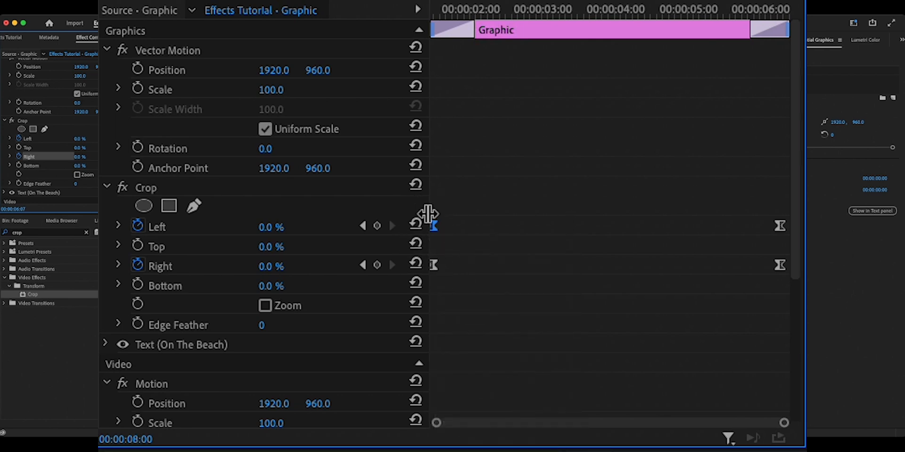
pyautogui.moveTo(463, 299); pyautogui.dragTo(420, 205)
pyautogui.rightClick(434, 229)
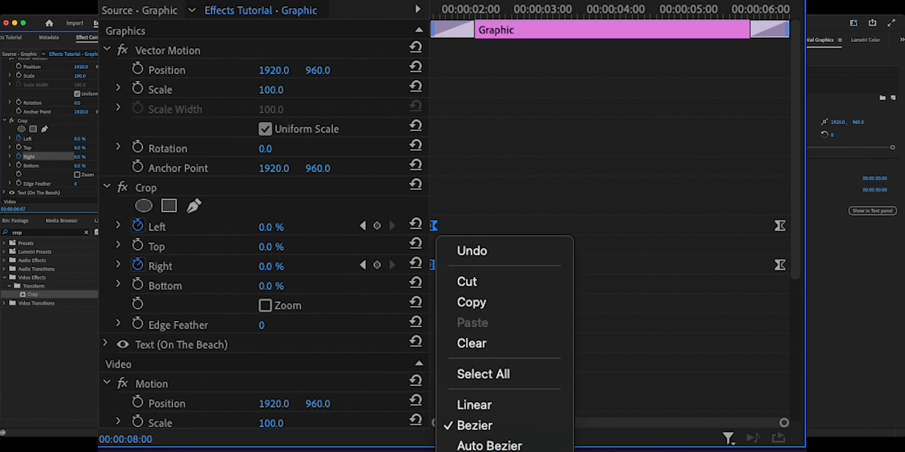
pyautogui.press('Escape')
pyautogui.moveTo(746, 285); pyautogui.dragTo(799, 213)
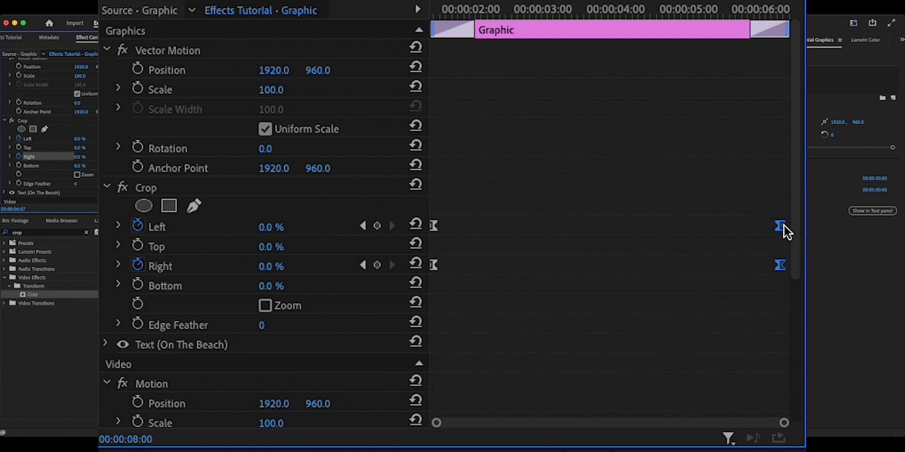
pyautogui.click(801, 450)
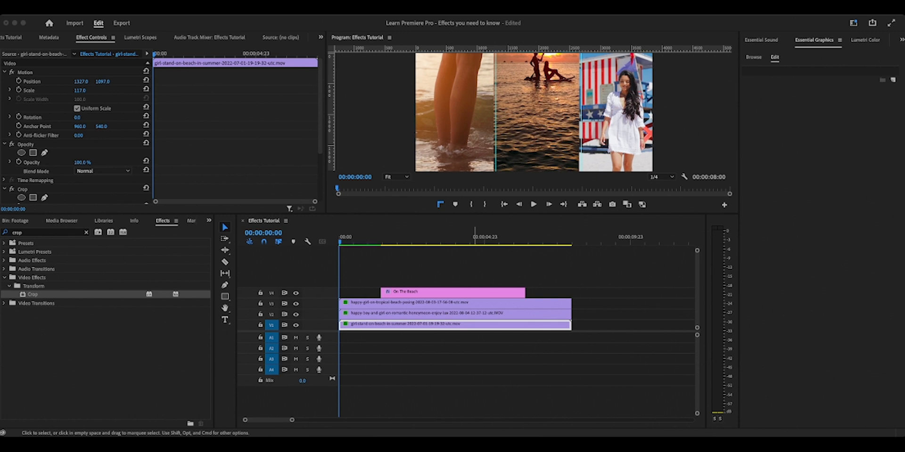
# Step: Play the sequence from its start to review the text reveal
pyautogui.press('space')
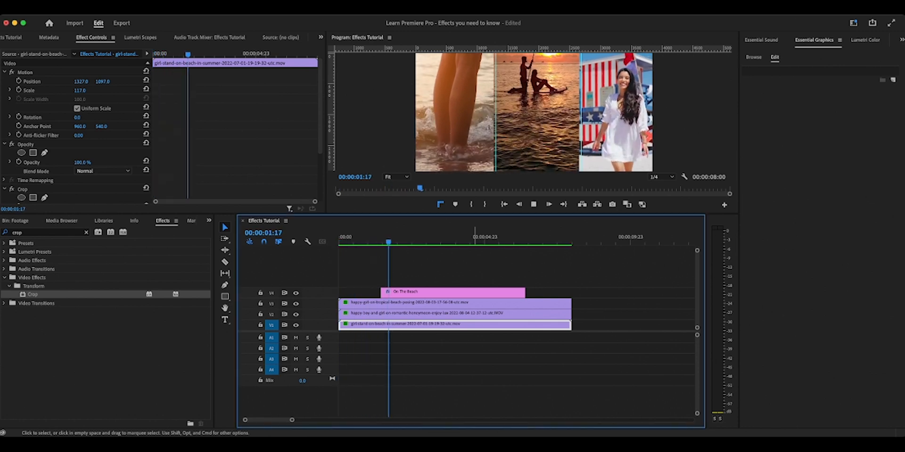
pyautogui.moveTo(394, 242); pyautogui.dragTo(338, 241)
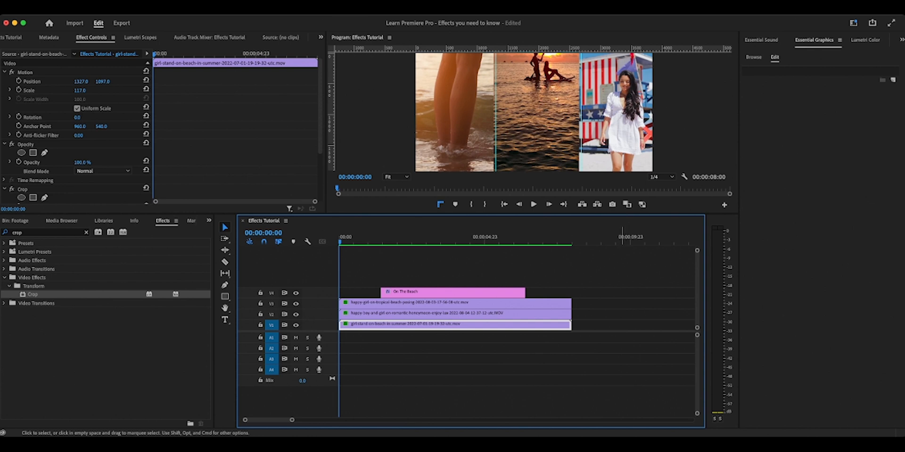
pyautogui.press('space')
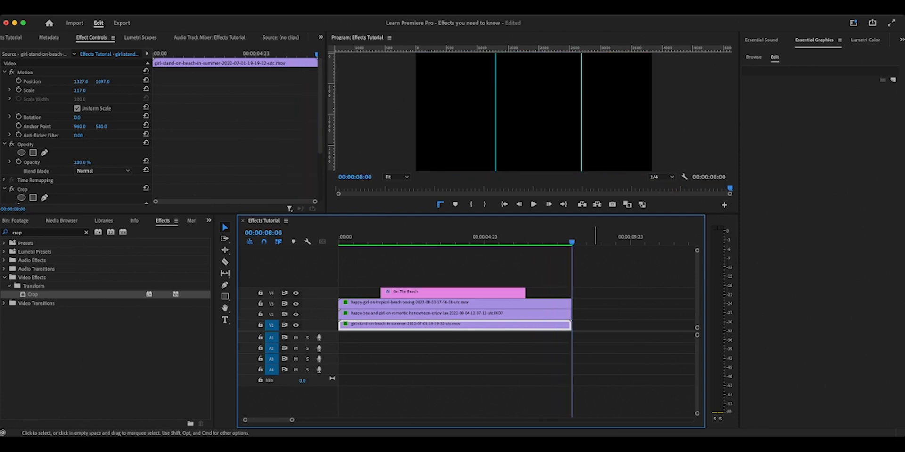
pyautogui.moveTo(571, 238); pyautogui.dragTo(338, 238)
# Step: Find the Cross Dissolve transition and apply it to the start and end of the "On The Beach" clip
pyautogui.click(437, 293)
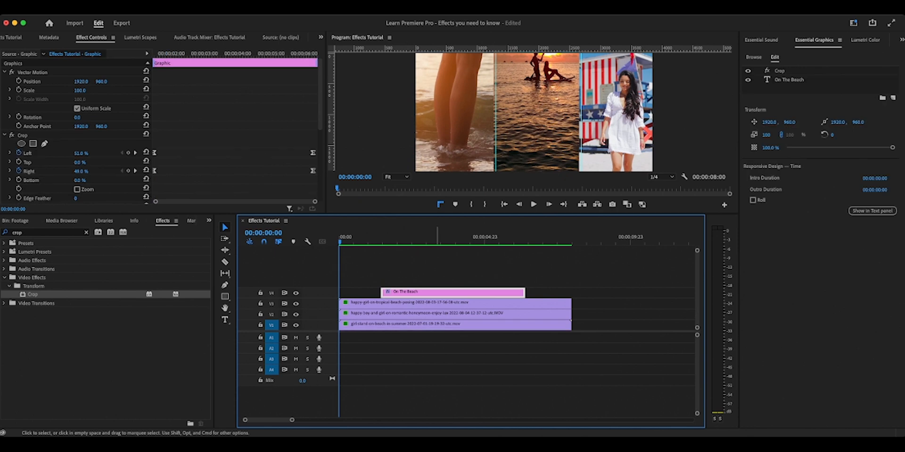
pyautogui.doubleClick(18, 232)
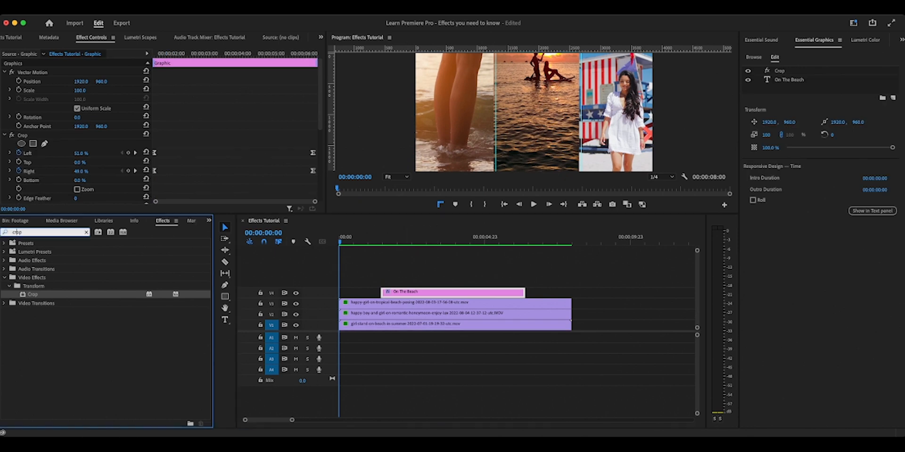
pyautogui.write('cross')
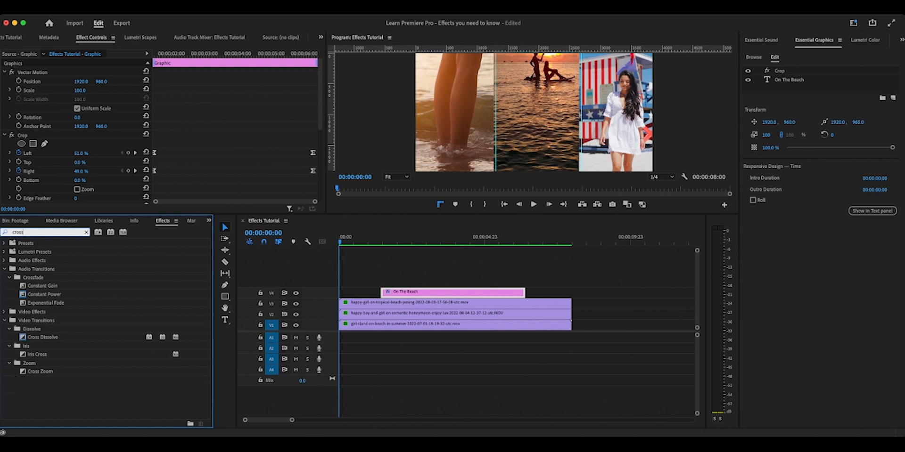
pyautogui.moveTo(43, 337); pyautogui.dragTo(522, 293)
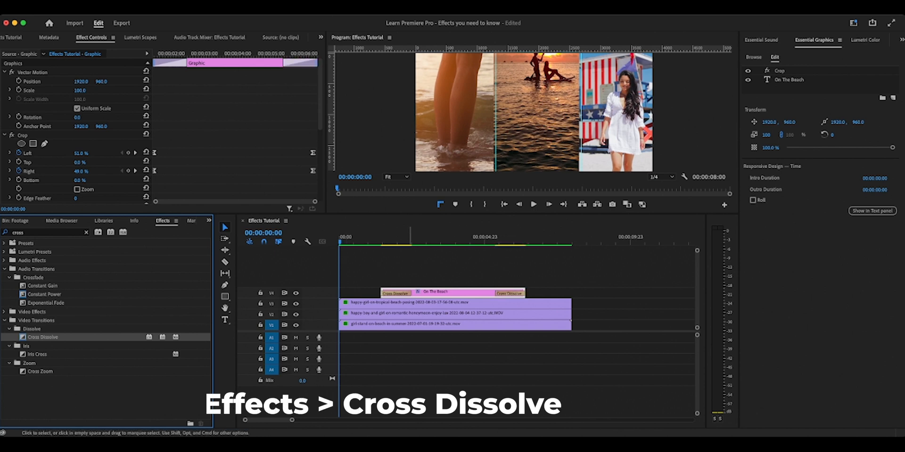
# Step: Shorten the title's opening Cross Dissolve to about 15 frames and the closing one to about 13 frames, and preview them
pyautogui.click(407, 293)
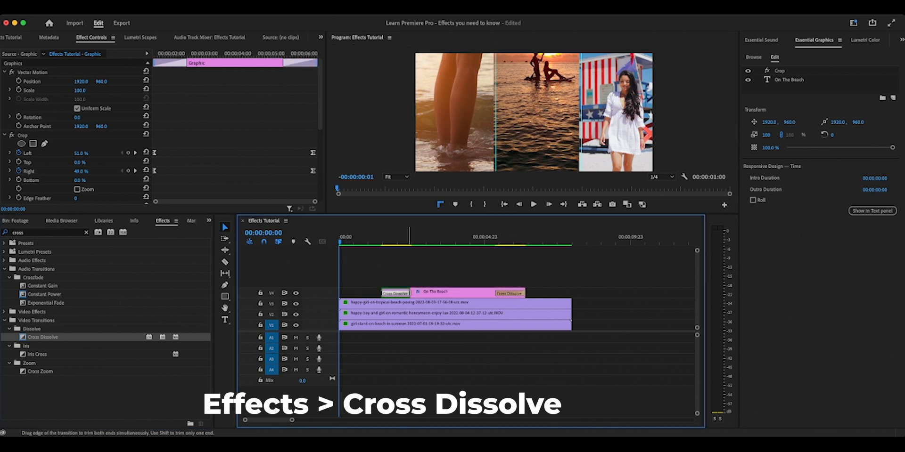
pyautogui.click(405, 293)
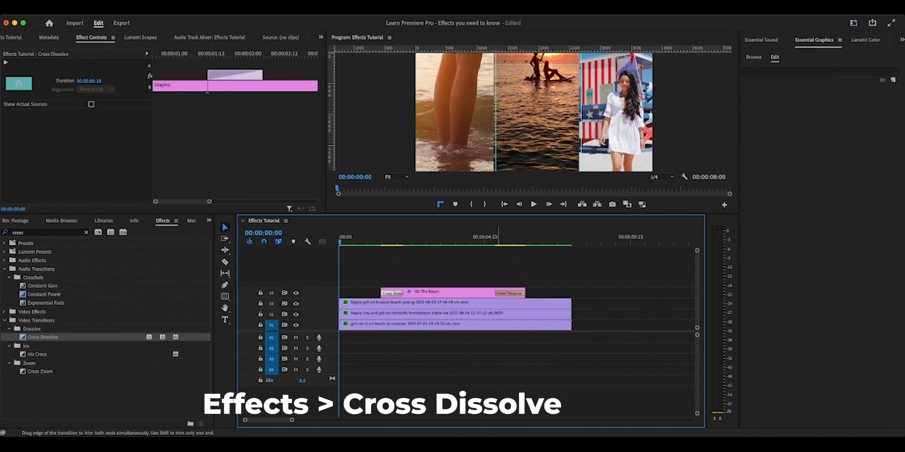
pyautogui.click(499, 293)
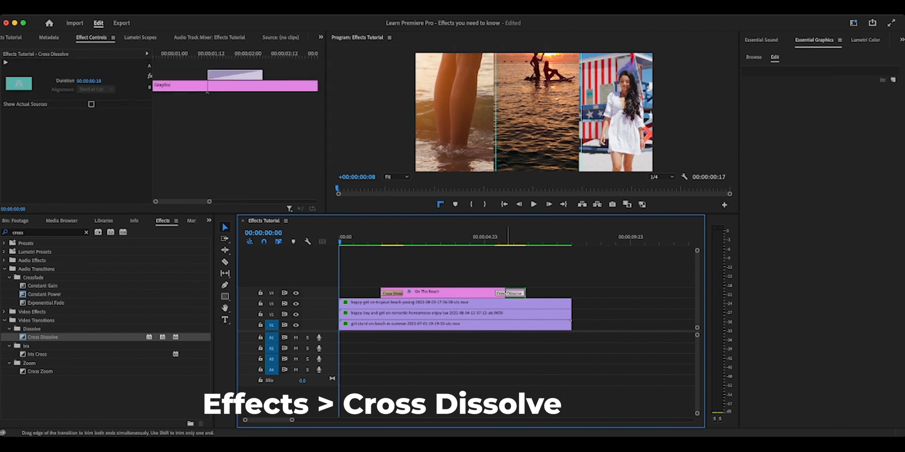
pyautogui.moveTo(510, 293); pyautogui.dragTo(512, 293)
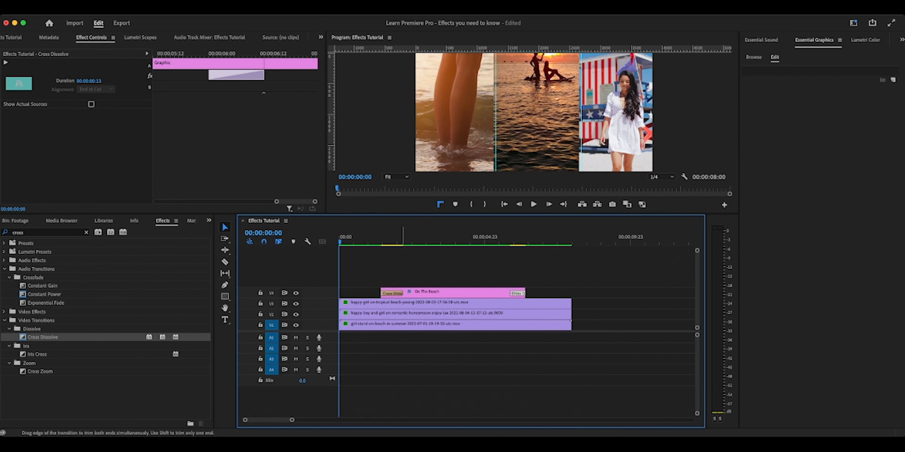
pyautogui.moveTo(403, 293); pyautogui.dragTo(399, 293)
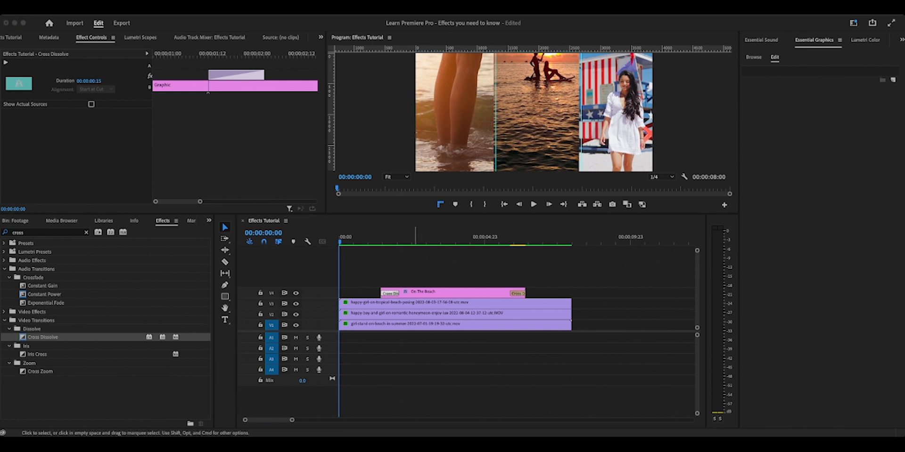
pyautogui.press('space')
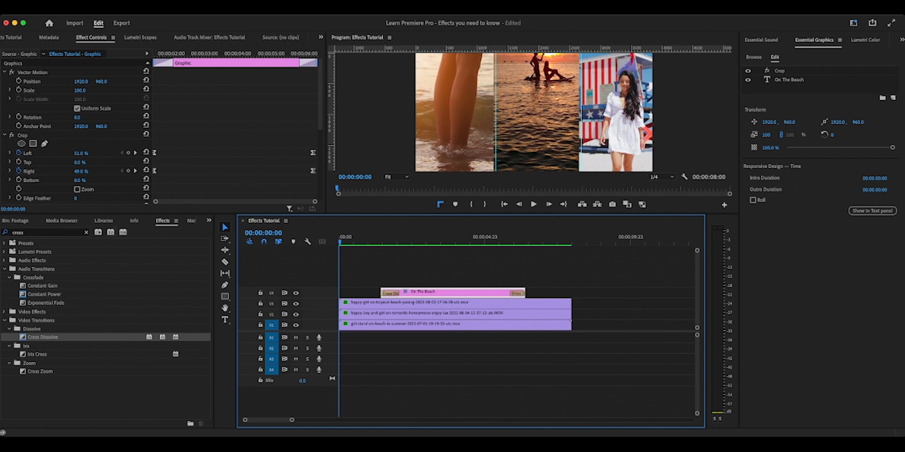
# Step: Filter the effects library for "crop"
pyautogui.click(36, 232)
pyautogui.write('crop')
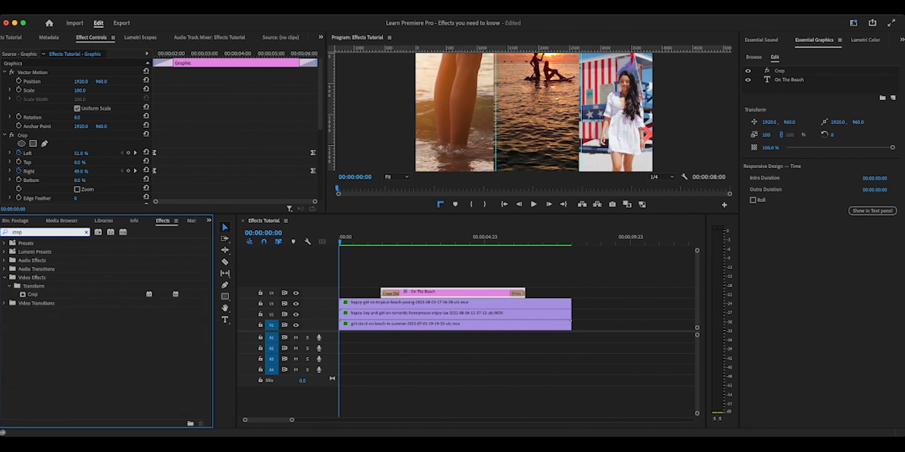
pyautogui.press('Return')
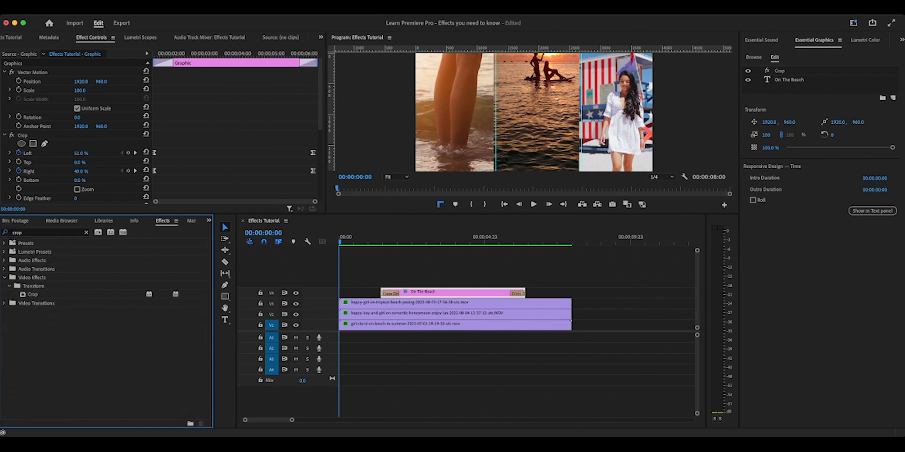
# Step: Create a new adjustment layer in the project
pyautogui.hotkey('shift', '1')
pyautogui.hotkey('shift', '1')
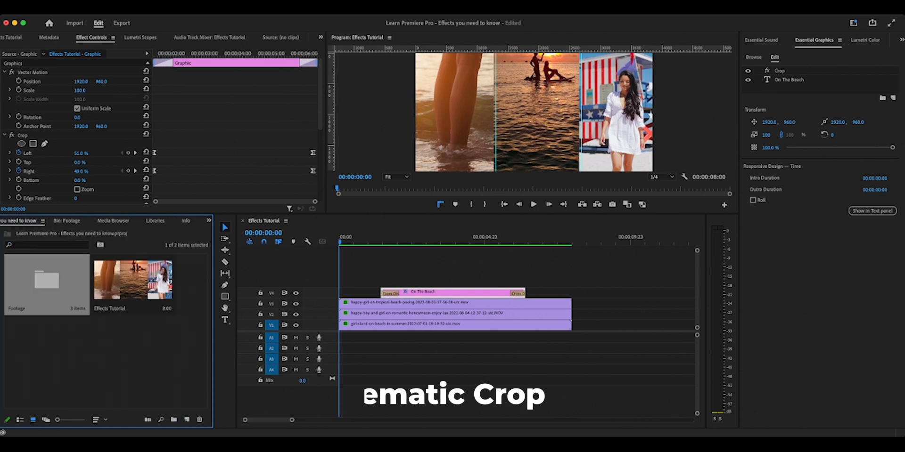
pyautogui.scroll(3, 106, 221)
pyautogui.click(106, 358)
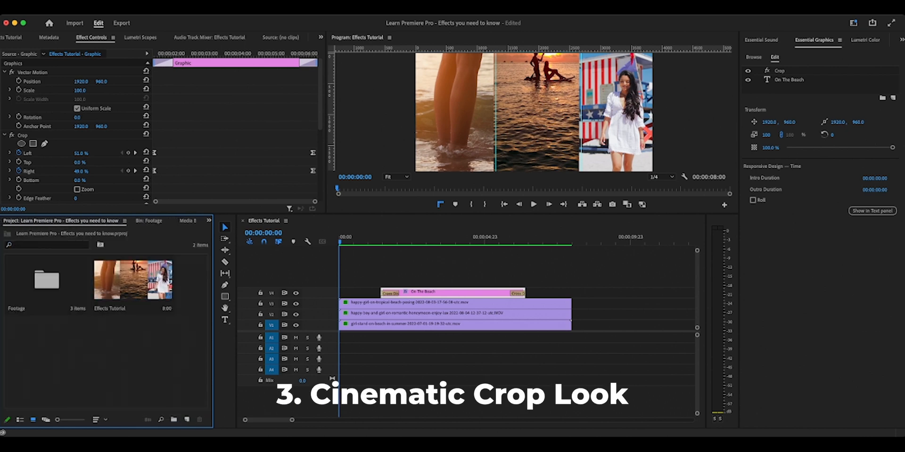
pyautogui.click(187, 419)
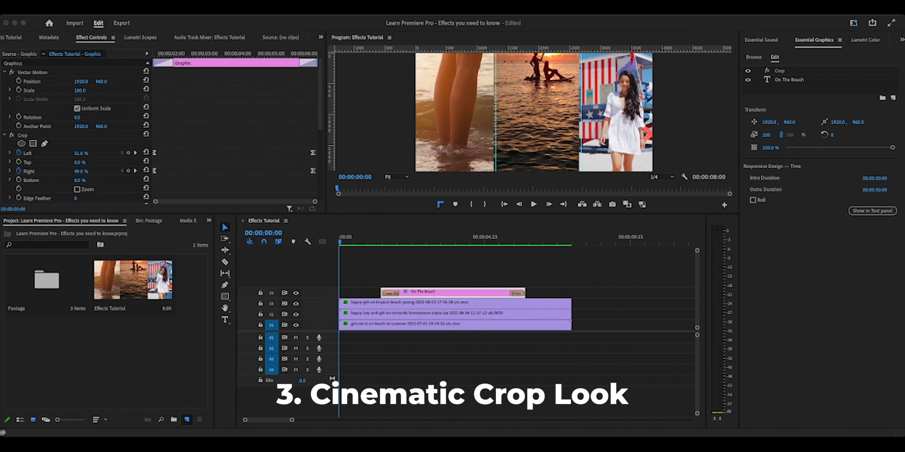
pyautogui.click(214, 368)
pyautogui.press('Return')
# Step: Place the adjustment layer on V5 at the sequence start and extend it to match the full length of the beach clips
pyautogui.click(106, 358)
pyautogui.click(173, 276)
pyautogui.moveTo(173, 275); pyautogui.dragTo(358, 282)
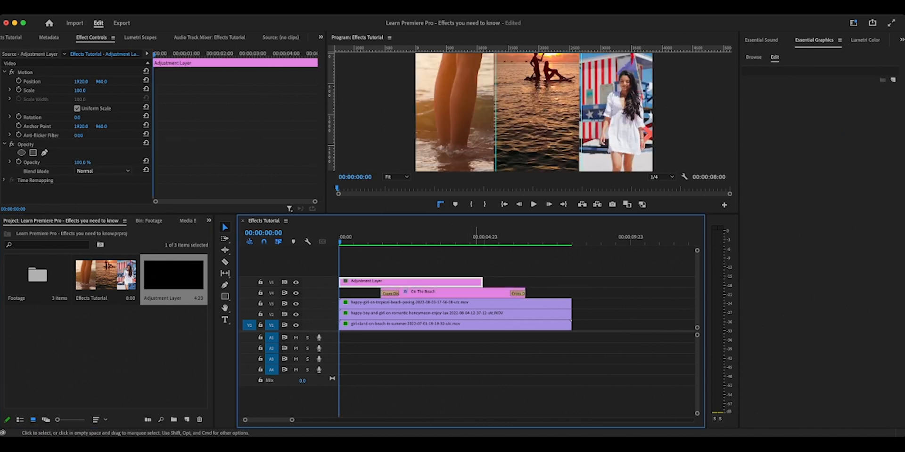
pyautogui.moveTo(482, 282); pyautogui.dragTo(571, 282)
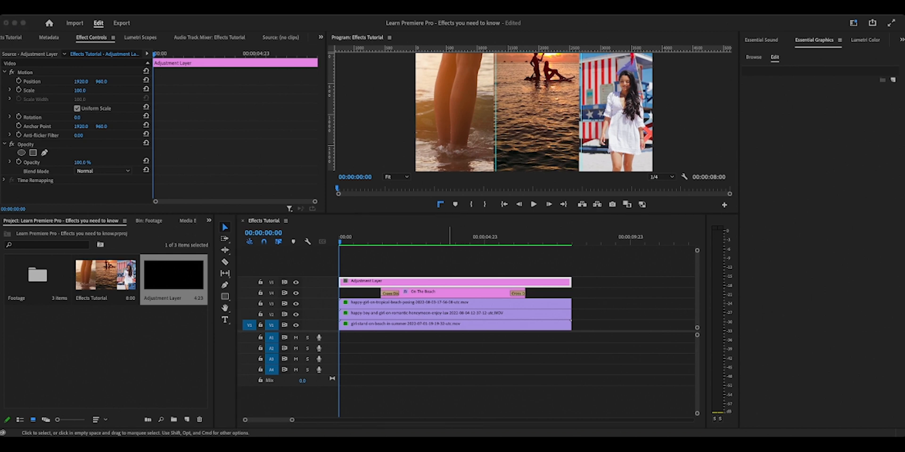
# Step: Rename the adjustment layer clip "Crop" and apply the Crop effect to it
pyautogui.write('Crop')
pyautogui.press('Return')
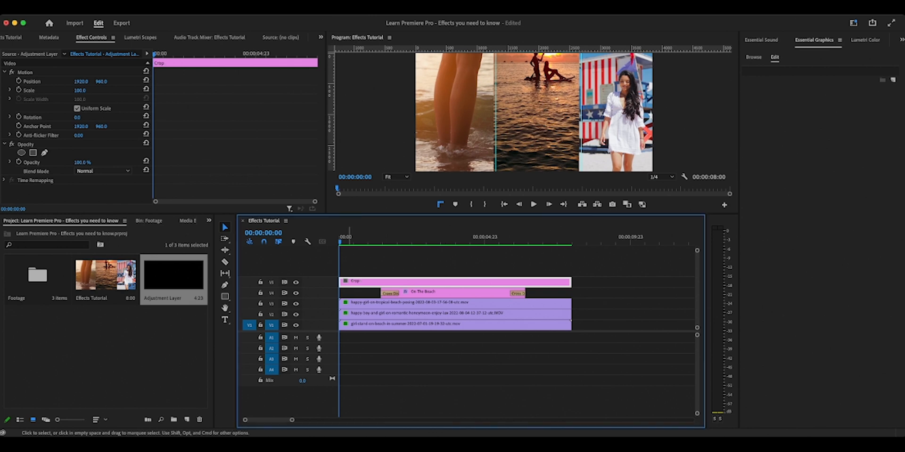
pyautogui.click(113, 351)
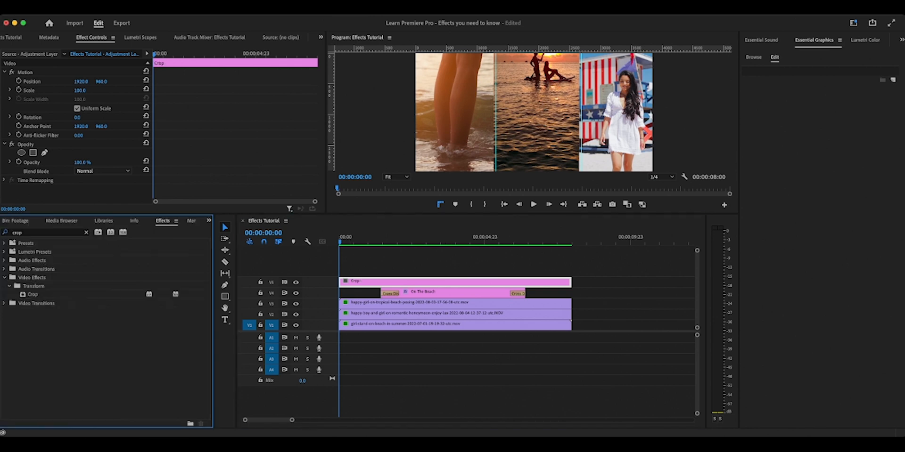
pyautogui.moveTo(33, 295); pyautogui.dragTo(397, 283)
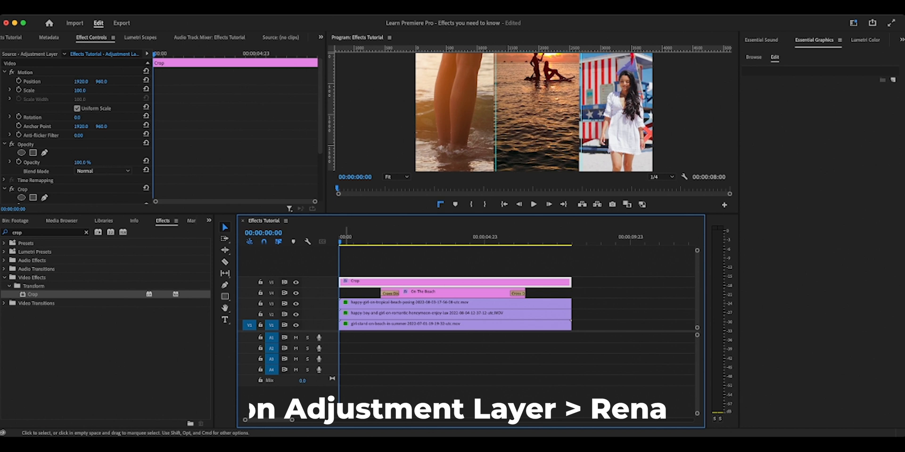
# Step: At 00:00:00:23, keyframe the Crop effect's Top and Bottom on the adjustment layer, setting both to 13%
pyautogui.scroll(-5, 78, 132)
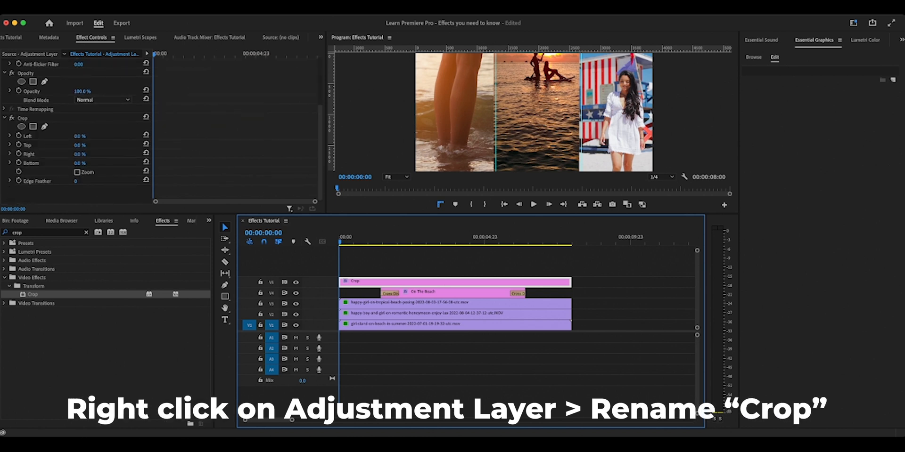
pyautogui.press('space')
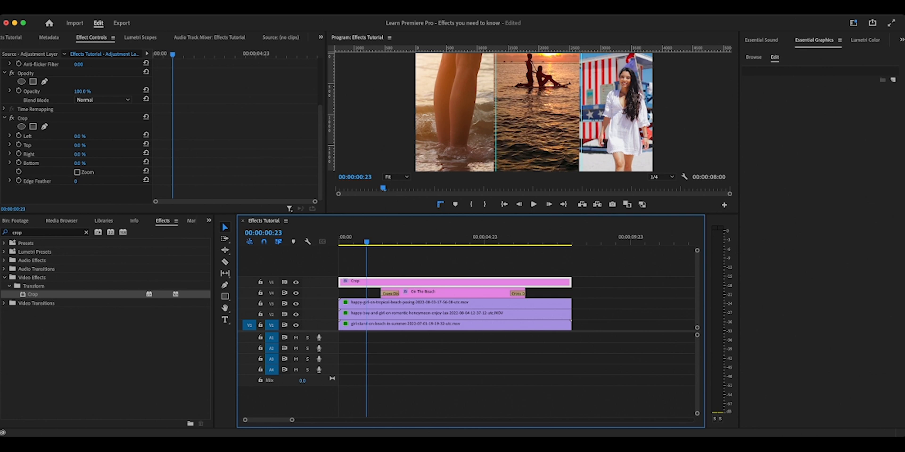
pyautogui.click(18, 162)
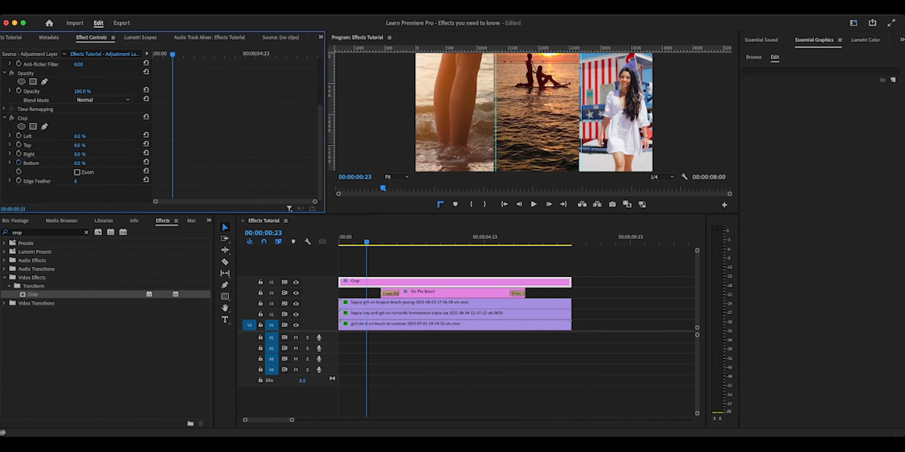
pyautogui.click(19, 145)
pyautogui.click(80, 145)
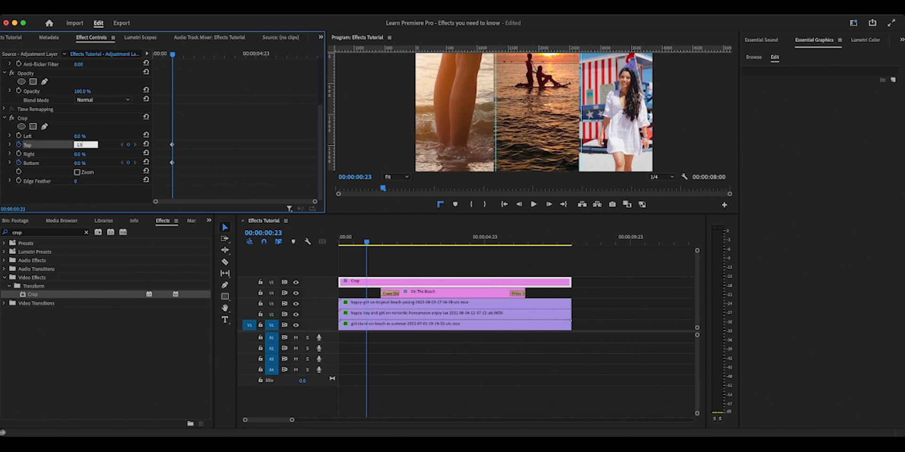
pyautogui.press('Tab')
pyautogui.press('Tab')
pyautogui.write('13')
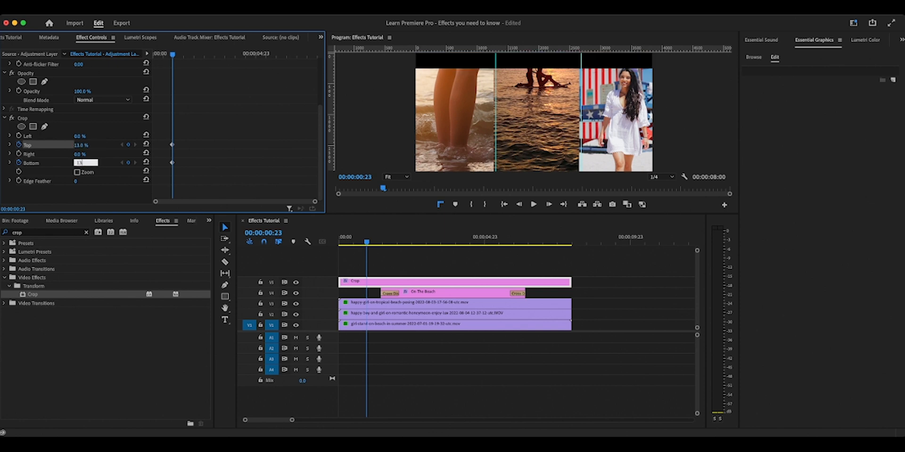
pyautogui.click(101, 347)
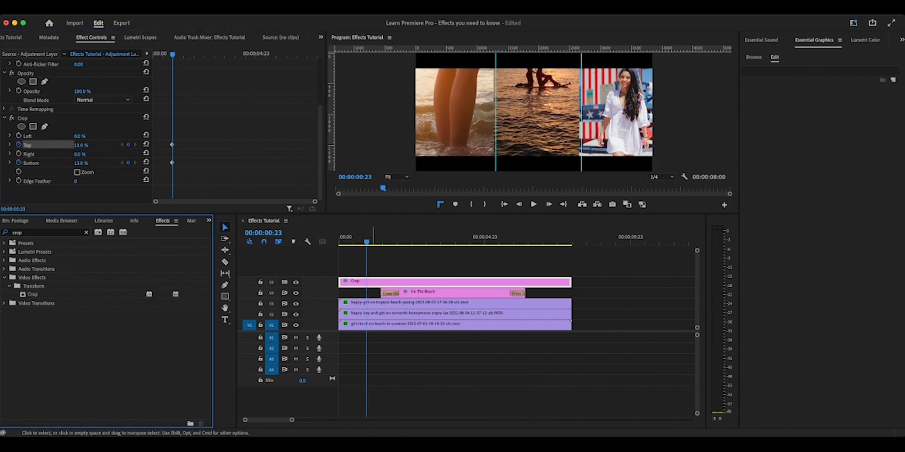
# Step: At the sequence start, reset the adjustment layer's Crop Top and Bottom to 0% to create their opening keyframes
pyautogui.moveTo(367, 241); pyautogui.dragTo(339, 240)
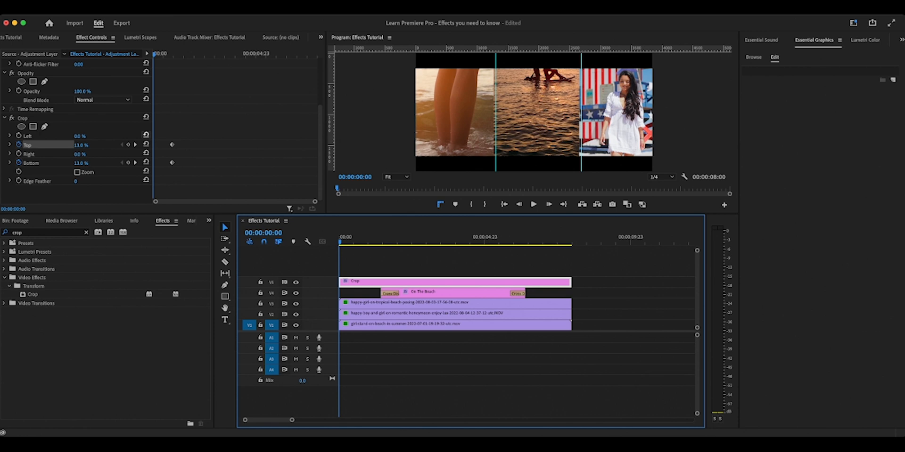
pyautogui.click(146, 143)
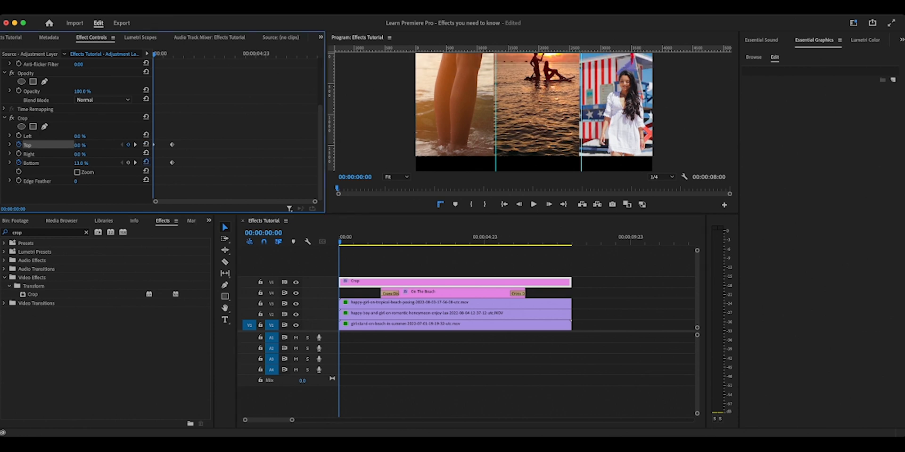
pyautogui.click(146, 162)
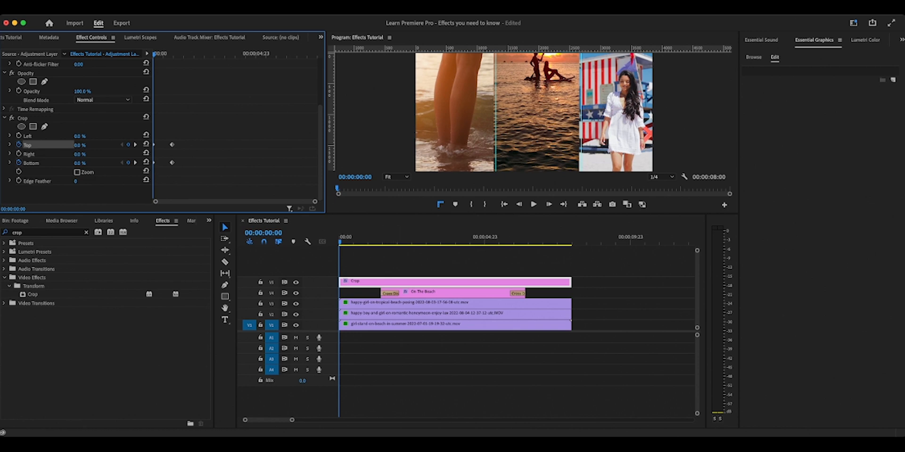
# Step: Add Crop Top and Bottom keyframes holding 13% at 00:00:07:08, and reset both to 0% at 00:00:07:23
pyautogui.press('space')
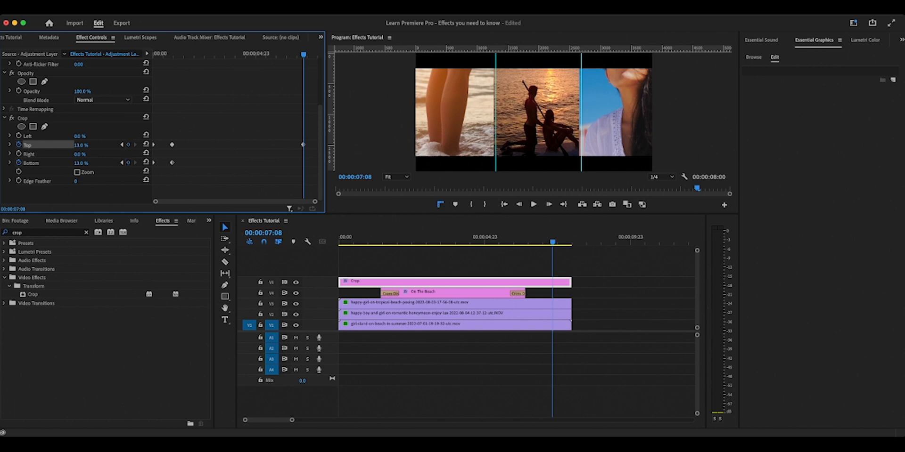
pyautogui.click(128, 163)
pyautogui.press('space')
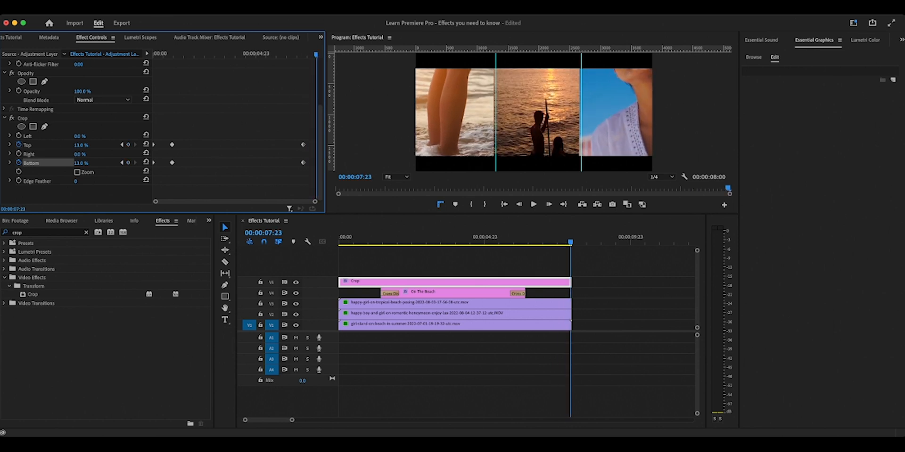
pyautogui.click(146, 144)
# Step: Step back through the Crop keyframes to the sequence start and play the crop animation through to the end
pyautogui.click(122, 145)
pyautogui.click(122, 145)
pyautogui.click(122, 144)
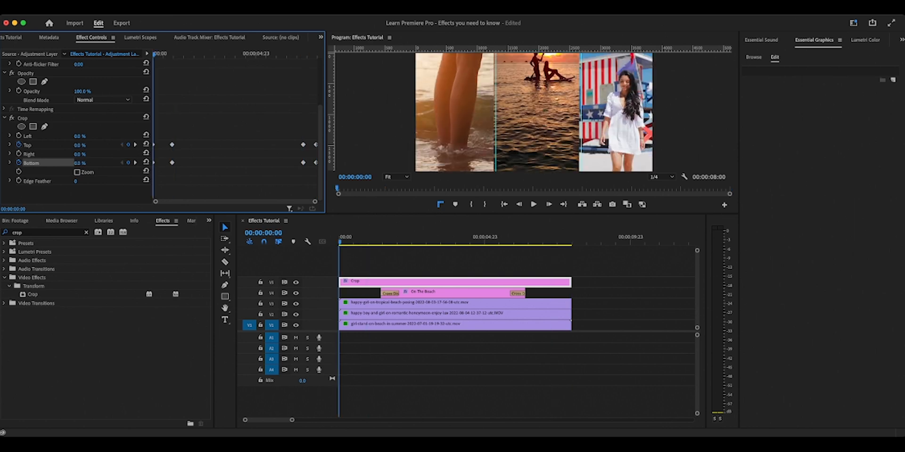
pyautogui.moveTo(184, 173); pyautogui.dragTo(164, 144)
pyautogui.click(523, 354)
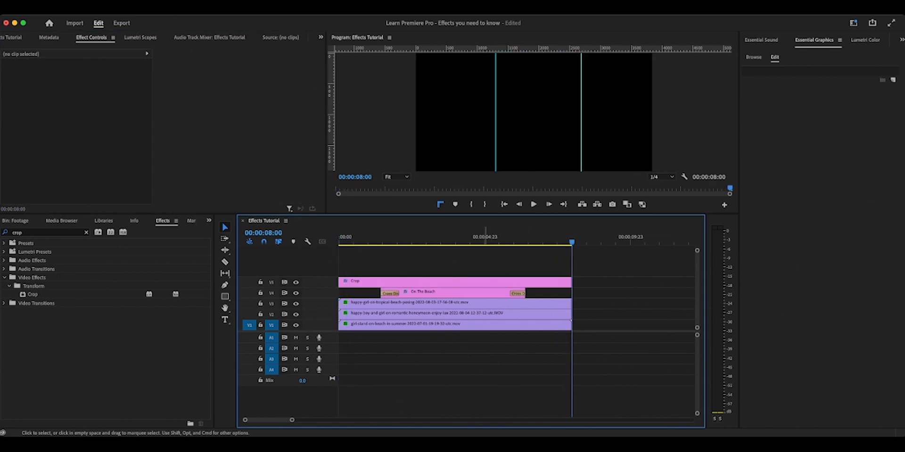
# Step: Check the middle panel at 00:00:03:07 with the title hidden and shown, and set the couple clip's vertical Position to 727
pyautogui.click(420, 313)
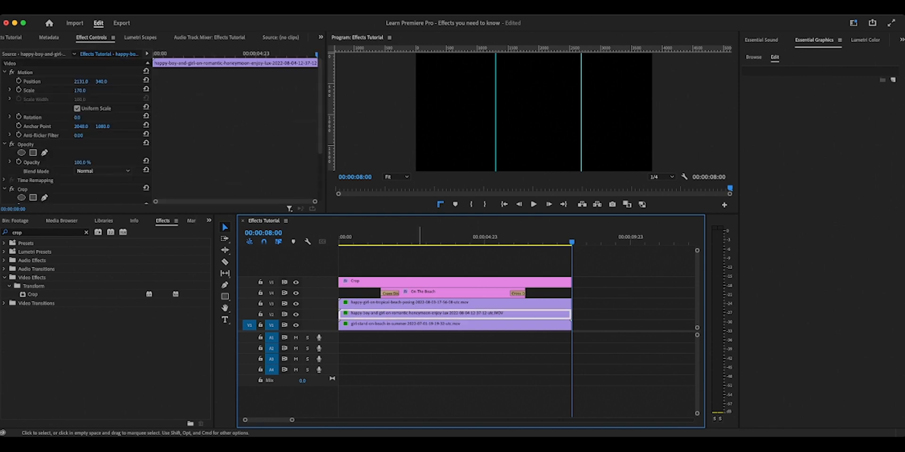
pyautogui.click(440, 239)
pyautogui.moveTo(440, 239); pyautogui.dragTo(434, 239)
pyautogui.click(296, 293)
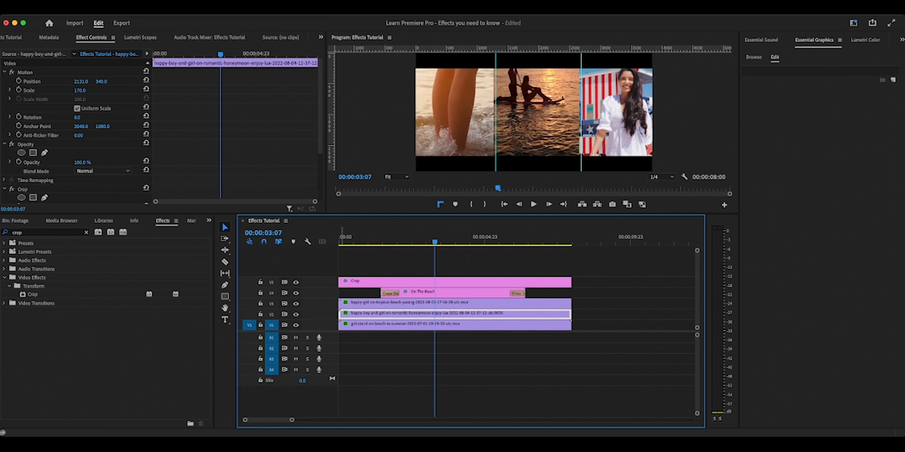
pyautogui.click(296, 304)
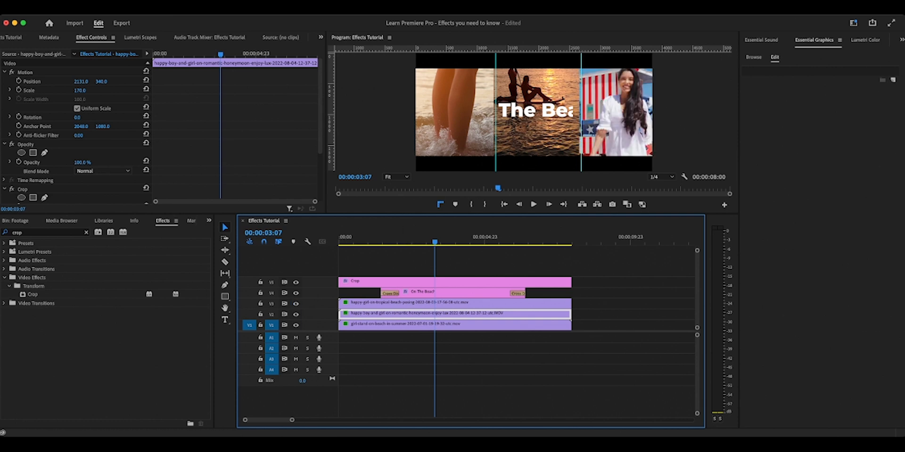
pyautogui.moveTo(101, 82); pyautogui.dragTo(284, 82)
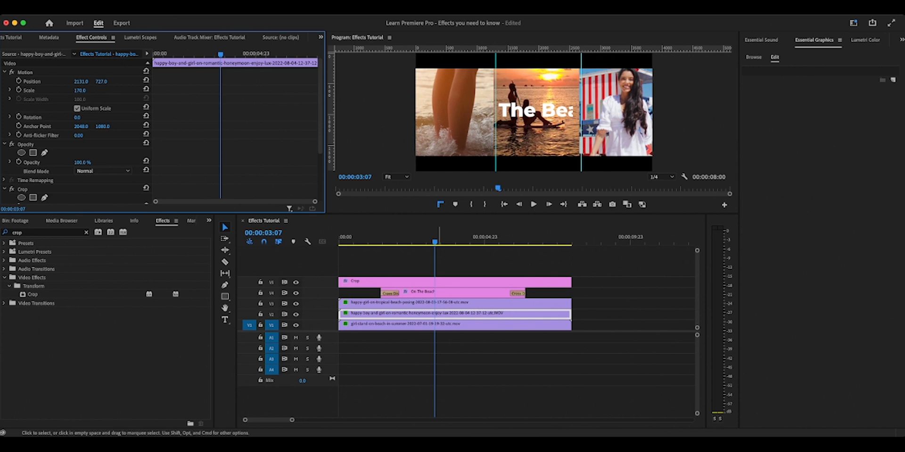
# Step: Play the finished sequence from the beginning to check the crop bars, title reveal and reframed middle clip
pyautogui.moveTo(435, 242); pyautogui.dragTo(338, 241)
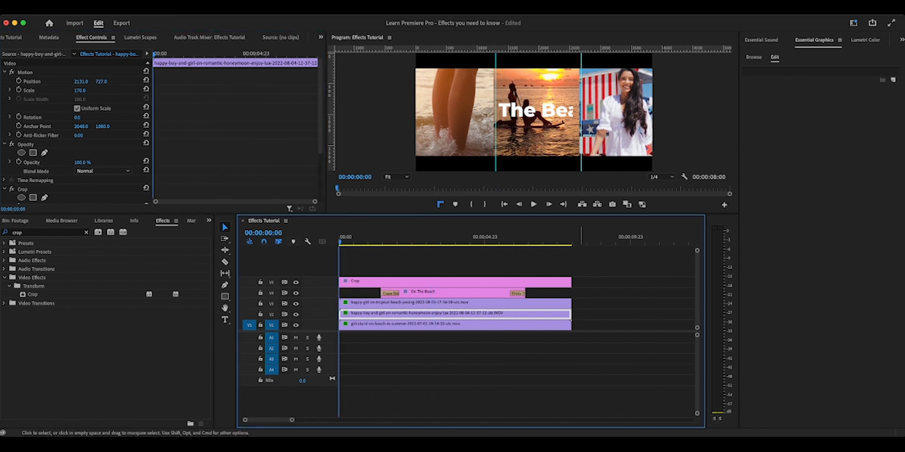
pyautogui.press('space')
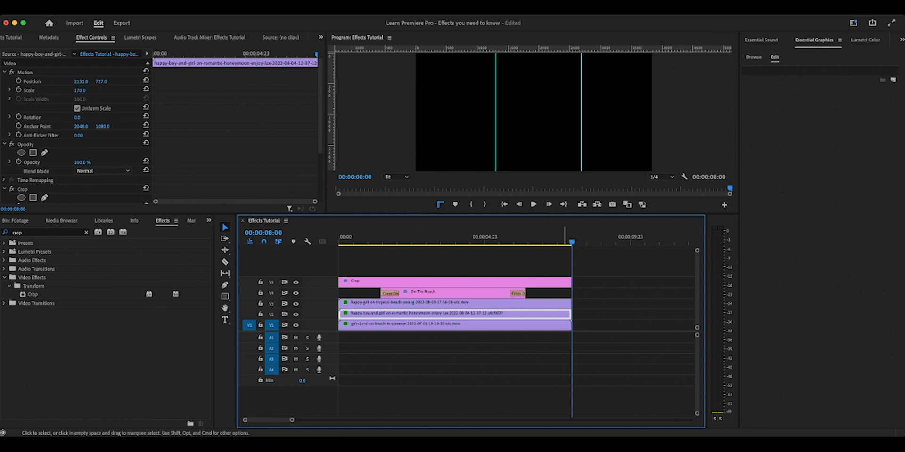
pyautogui.press('space')
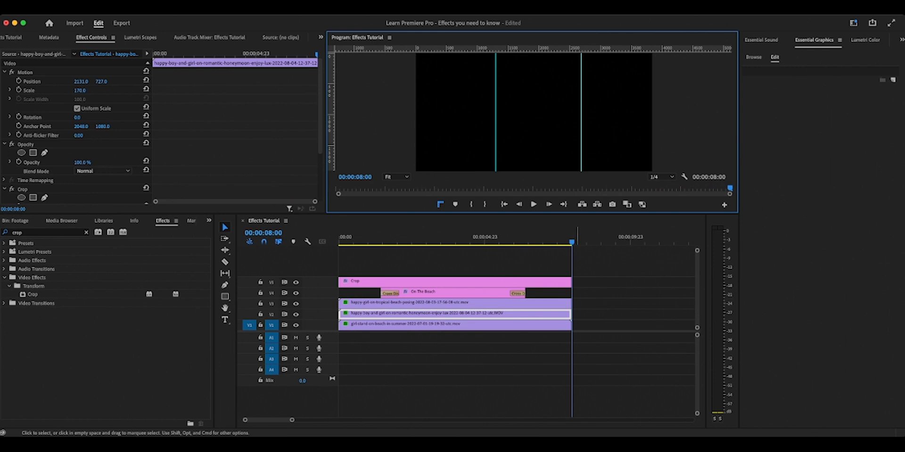
pyautogui.press('Home')
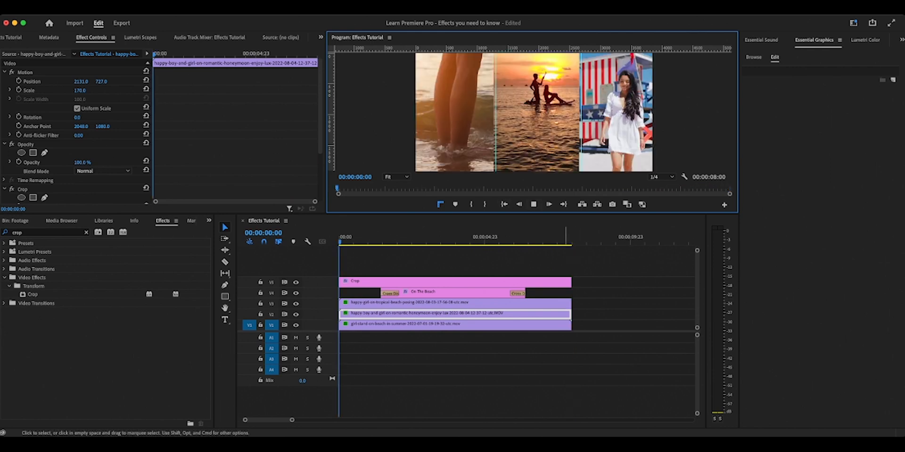
pyautogui.press('space')
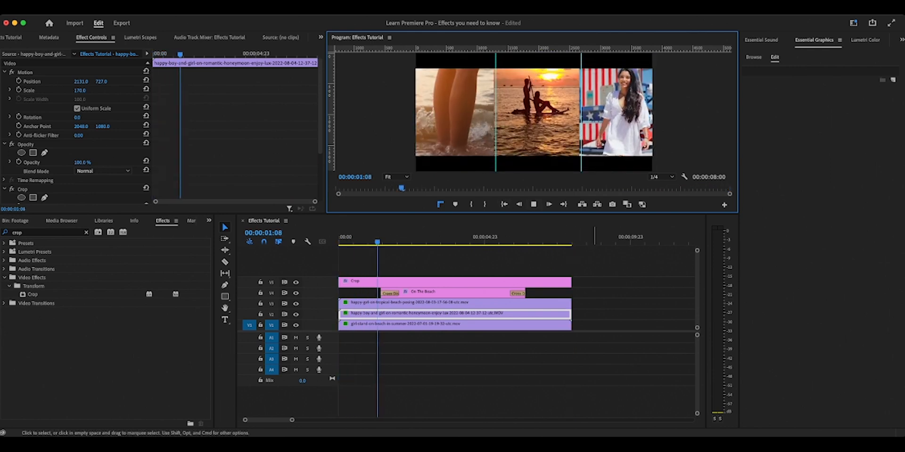